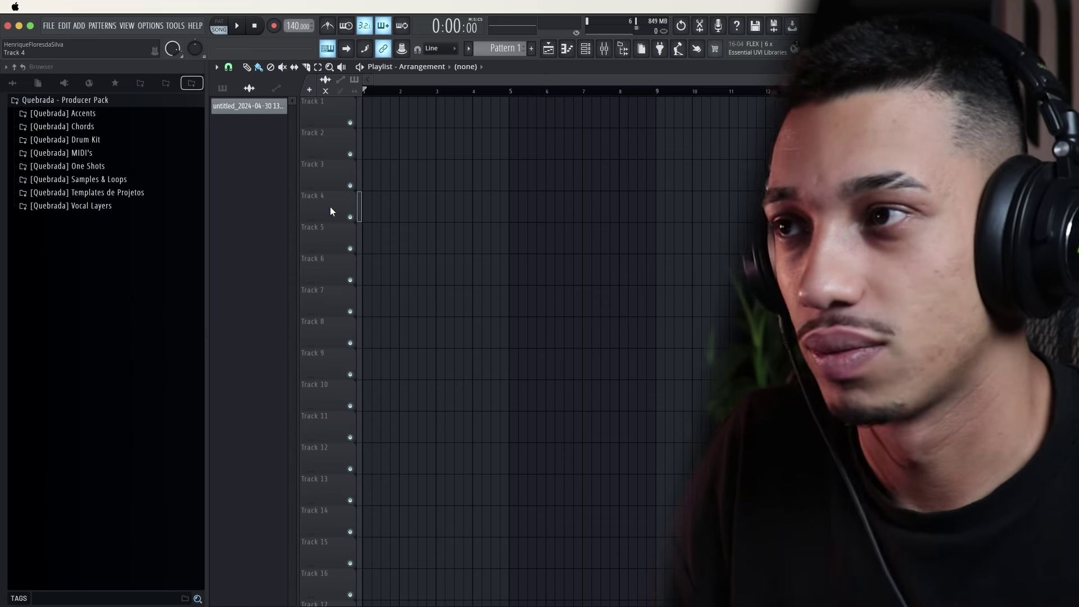
- Rename playlist Track 4 to "Vocal Principal"
right_click(324, 203)
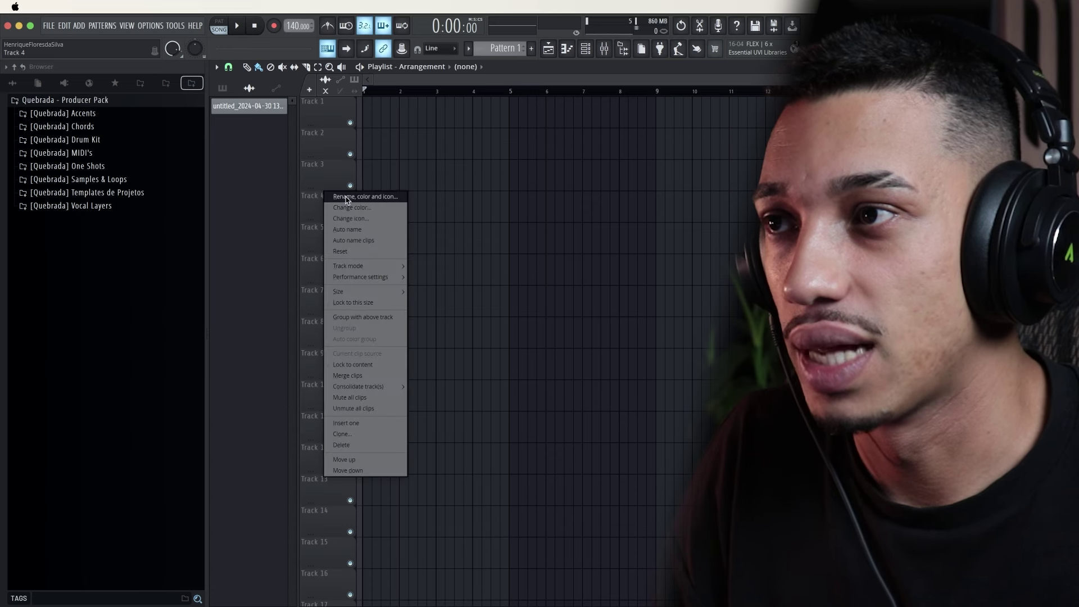
left_click(343, 201)
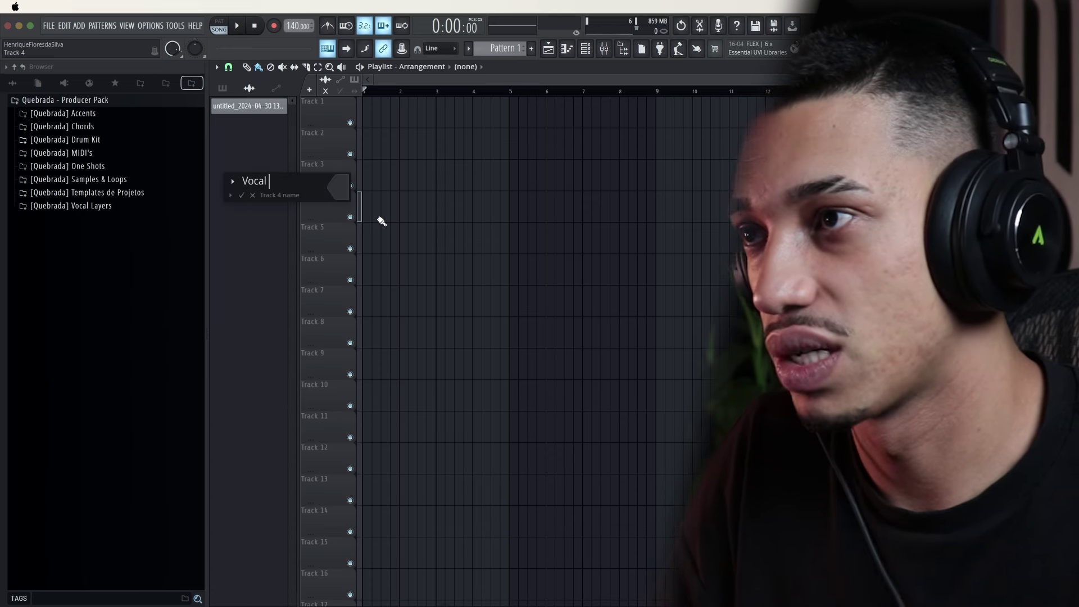
type("Vocal Principal")
key("Return")
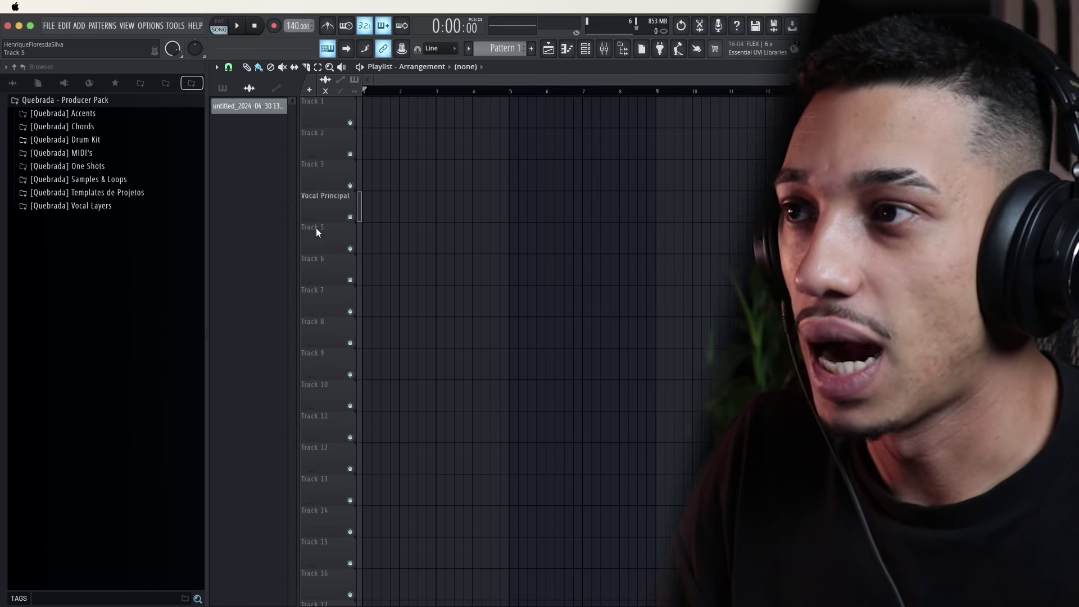
- Group playlist Tracks 5 to 8 under the Vocal Principal track, and try collapsing and expanding the group
left_click_drag(359, 302, 359, 324)
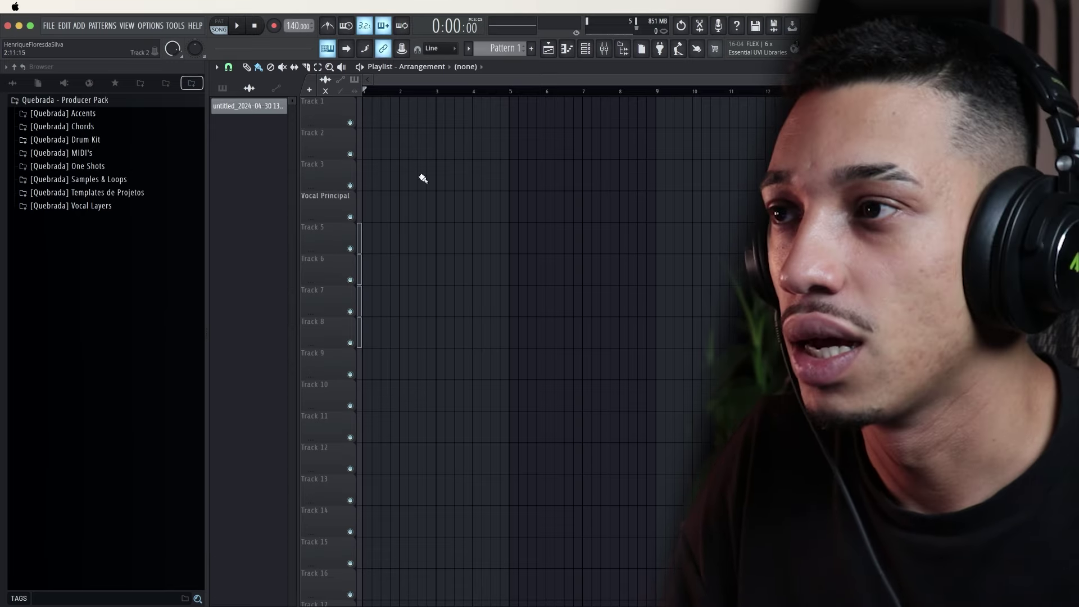
right_click(325, 224)
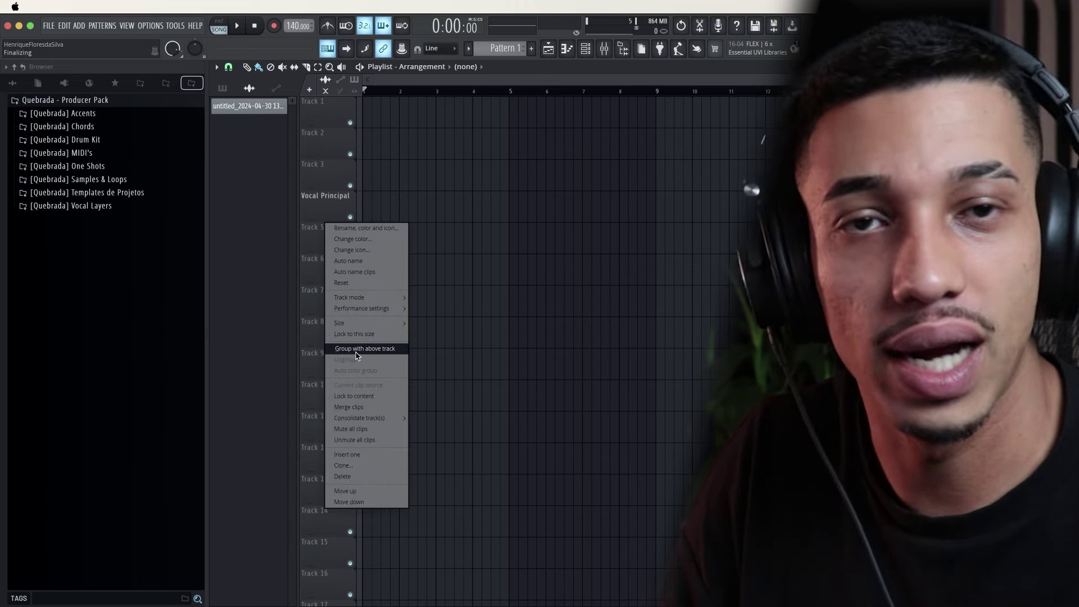
left_click(356, 349)
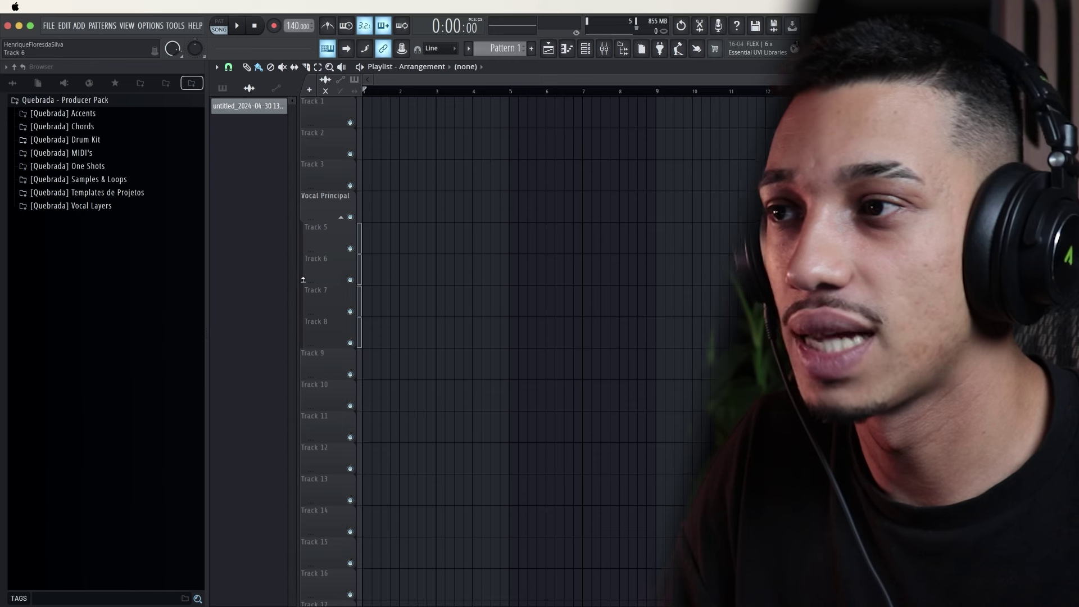
left_click(341, 217)
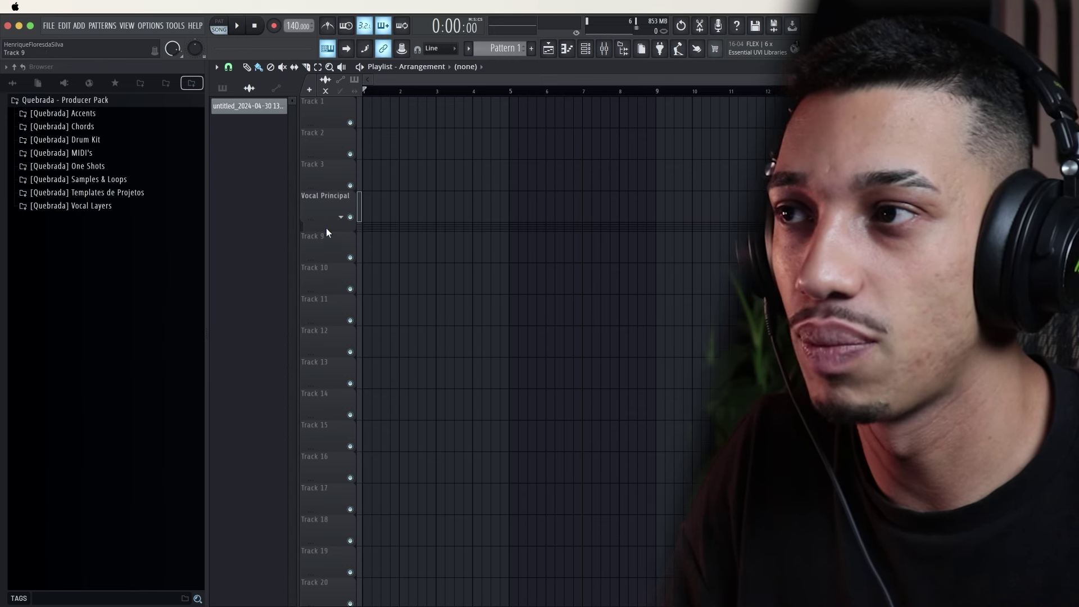
left_click(342, 217)
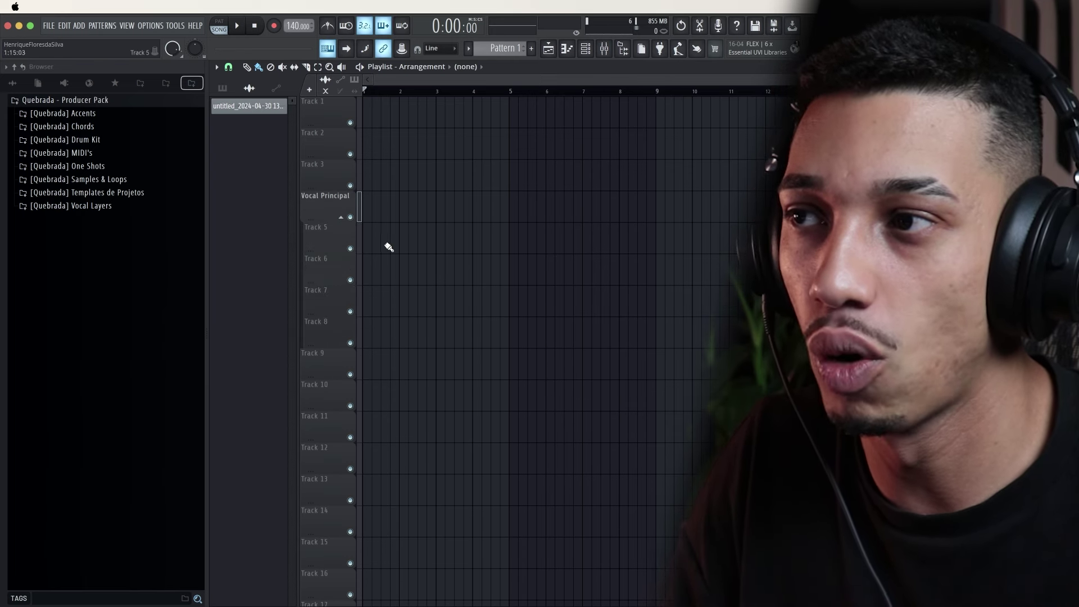
left_click_drag(622, 349, 389, 234)
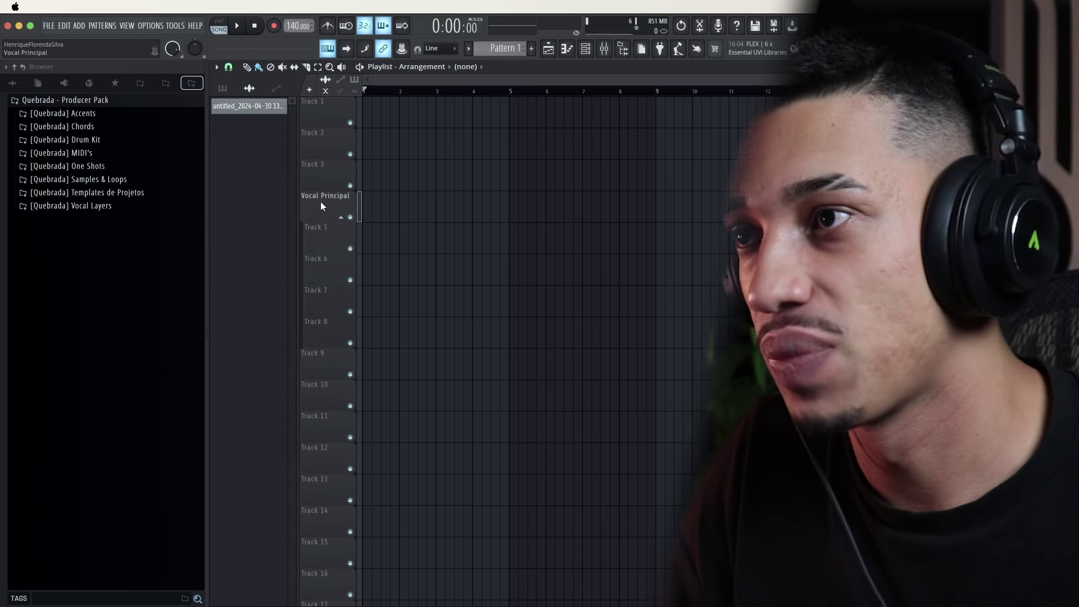
- Set the Vocal Principal playlist track to audio track mode, linked to mixer track Insert 4
right_click(320, 201)
mouse_move(348, 267)
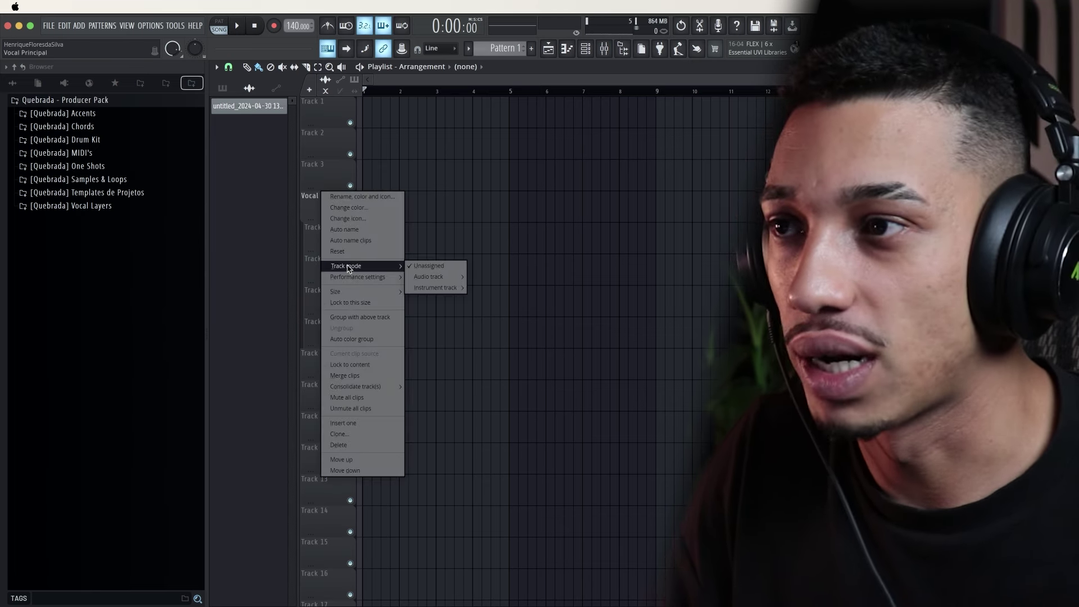
mouse_move(429, 278)
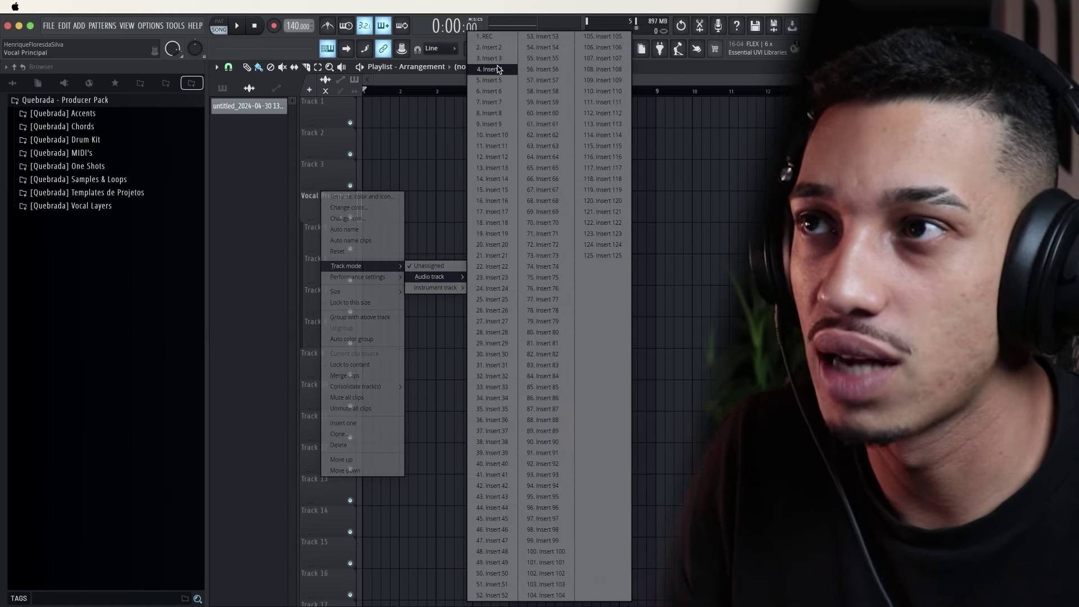
left_click(506, 70)
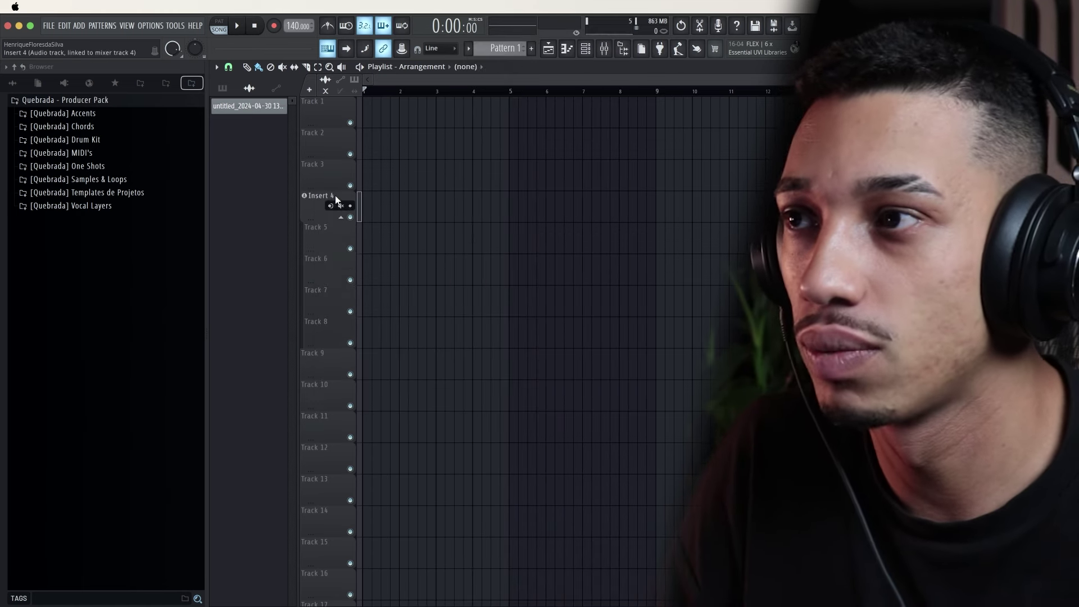
- Name the audio track linked to mixer track 4 "Vocal Principal" and give it a red colour
right_click(317, 195)
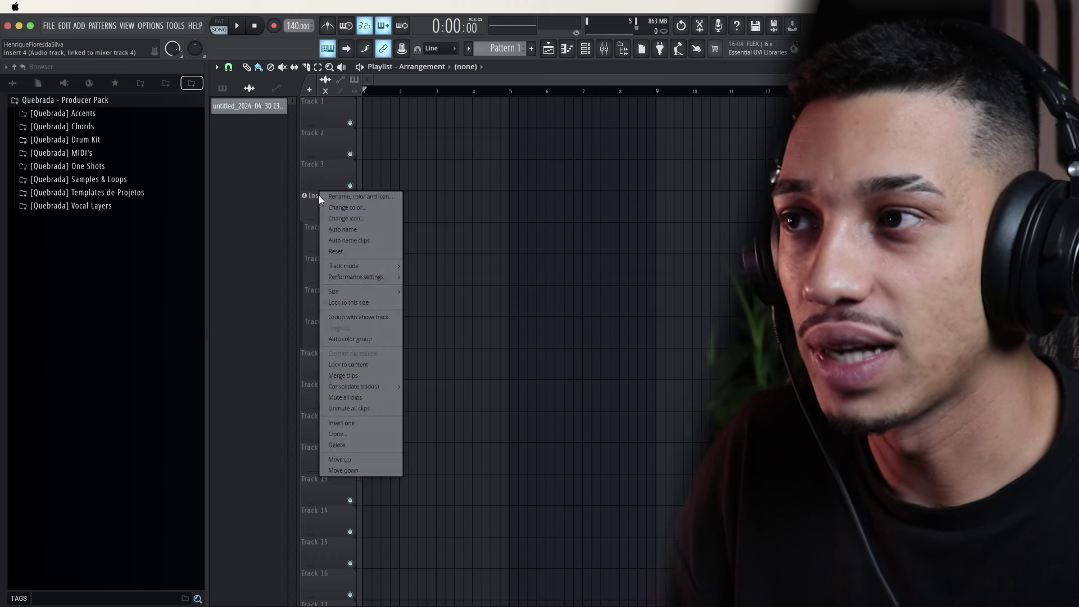
left_click(357, 200)
type("V")
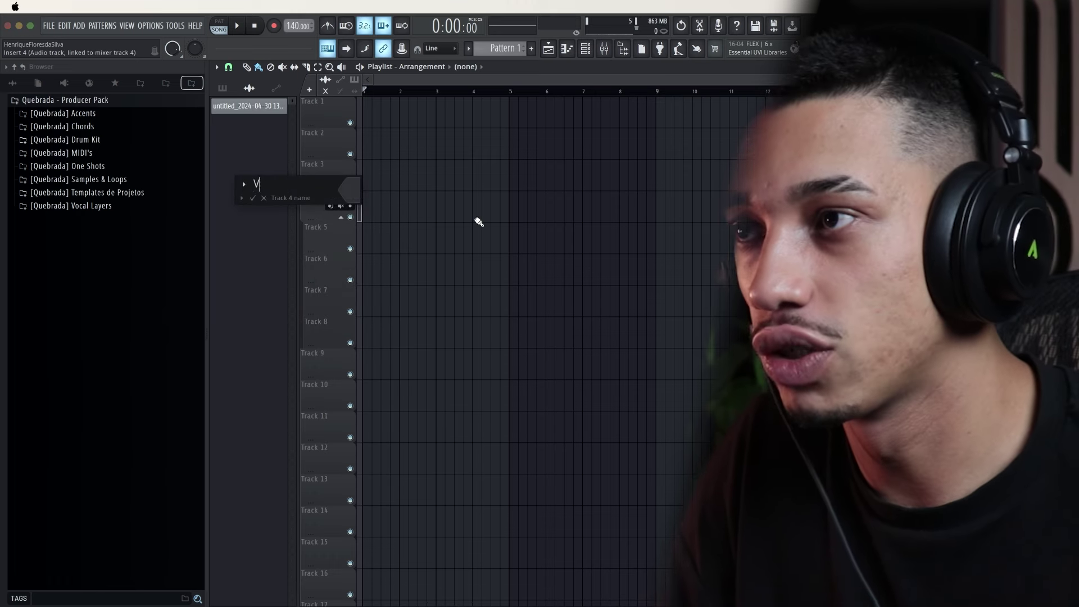
type("ocal Principal")
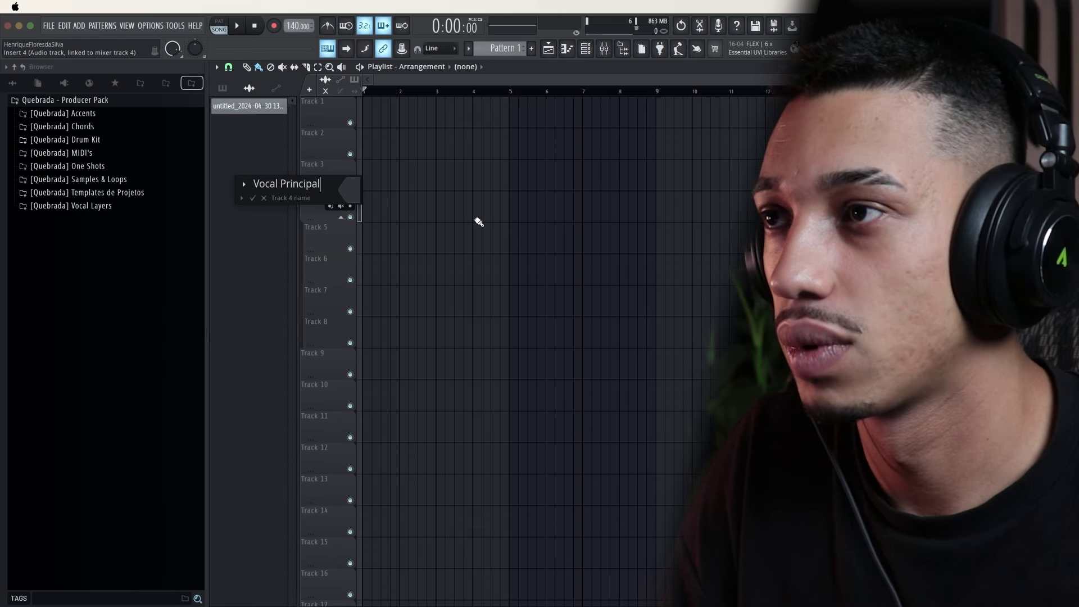
left_click(350, 198)
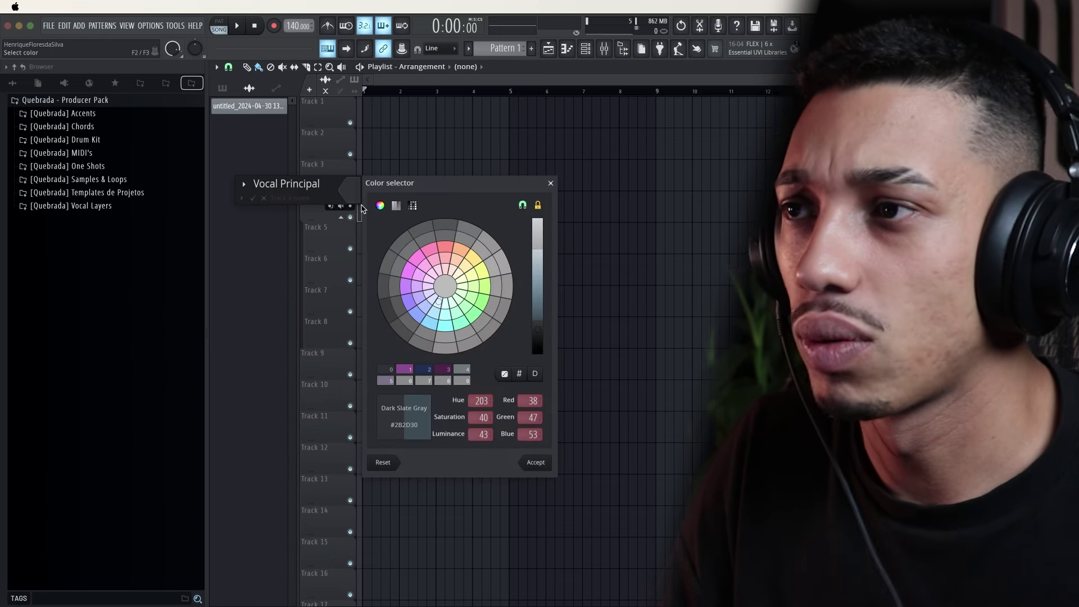
left_click(446, 261)
left_click(530, 464)
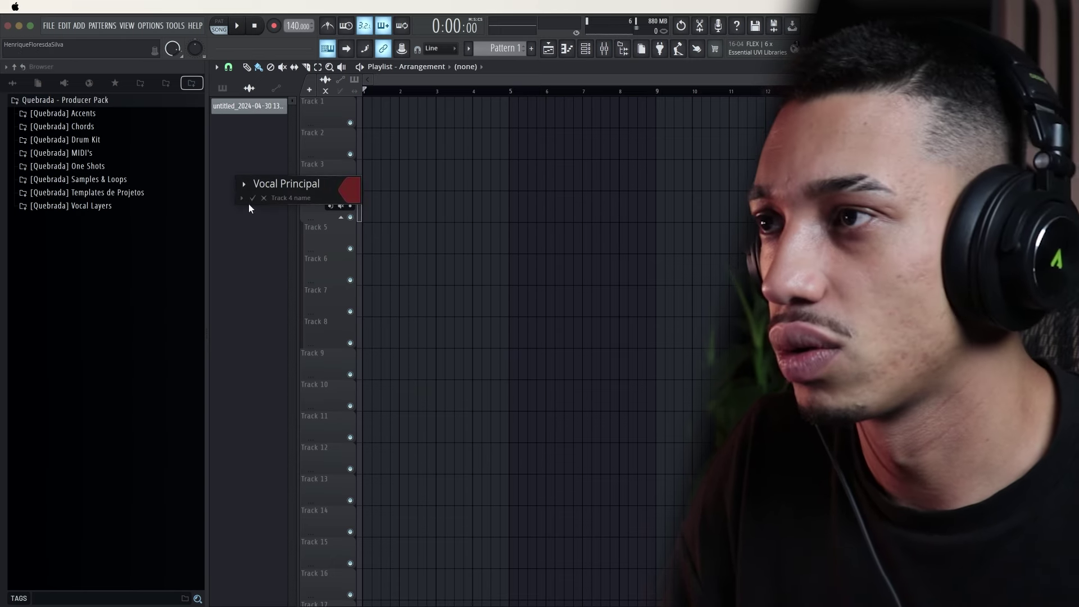
left_click(253, 198)
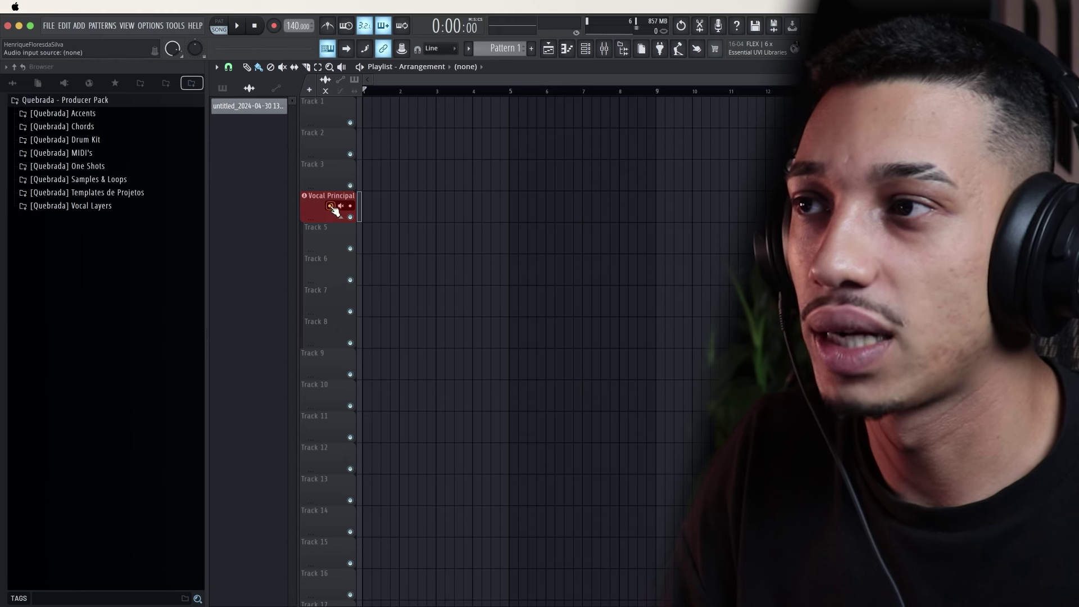
- Set the REC mixer track's audio input to (none) so the microphone input is released from it
left_click(331, 207)
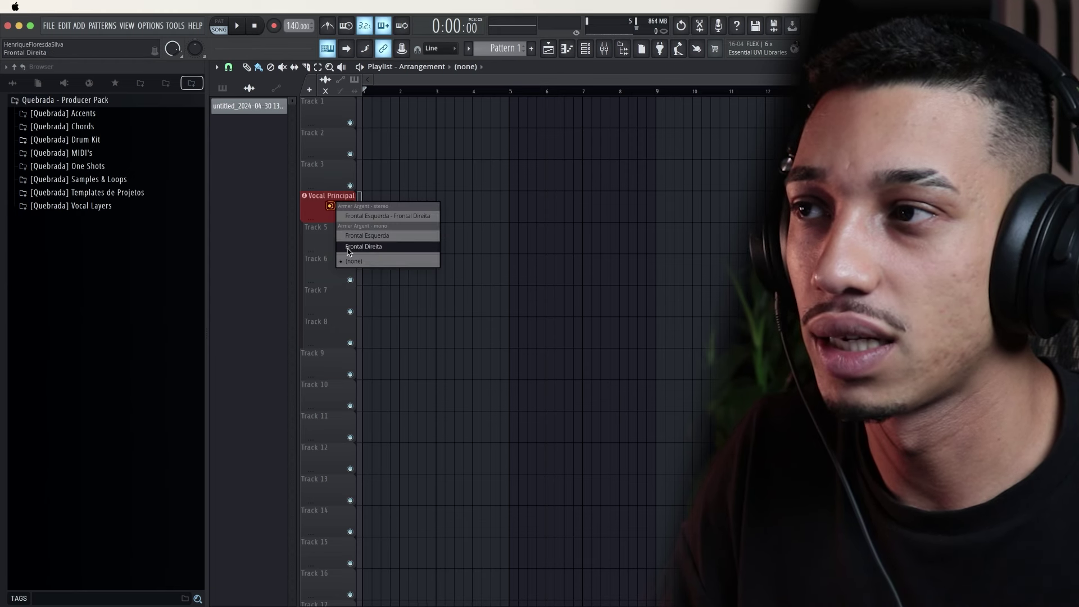
left_click(316, 210)
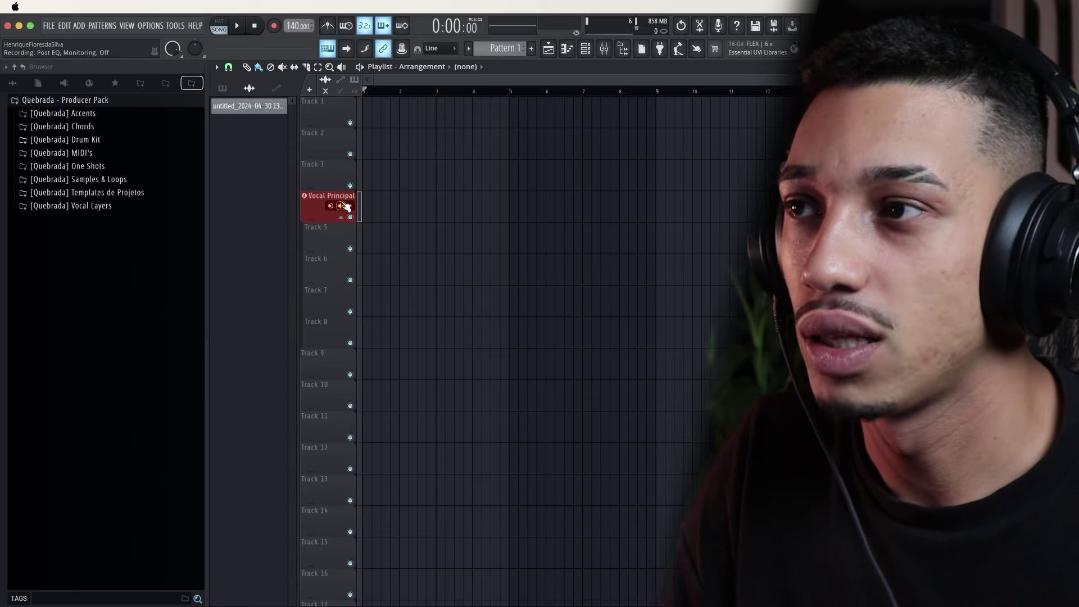
left_click(604, 49)
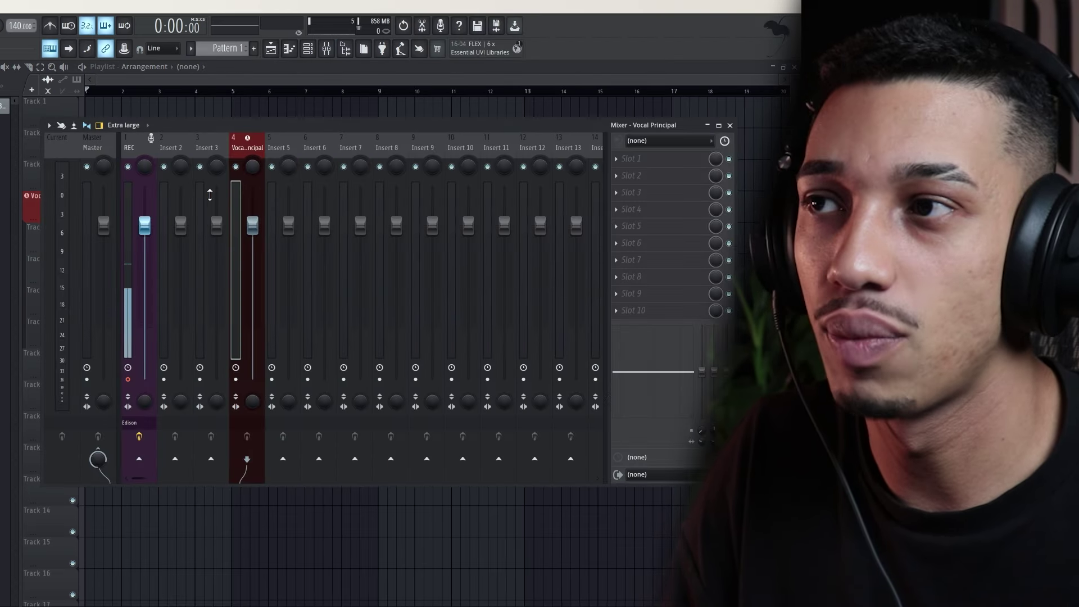
left_click(135, 148)
left_click(637, 143)
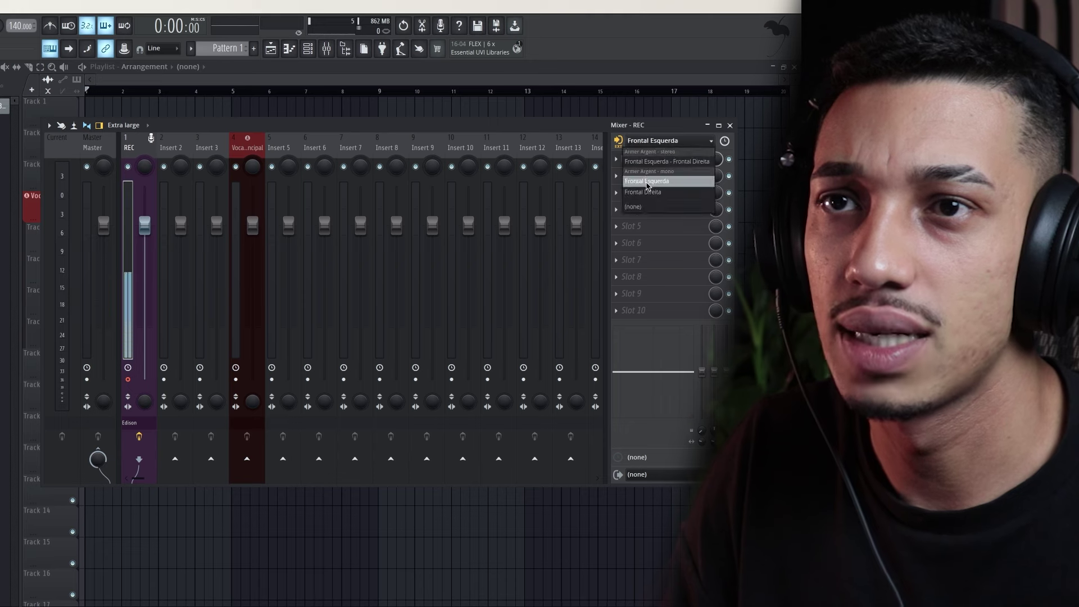
left_click(641, 208)
left_click(250, 159)
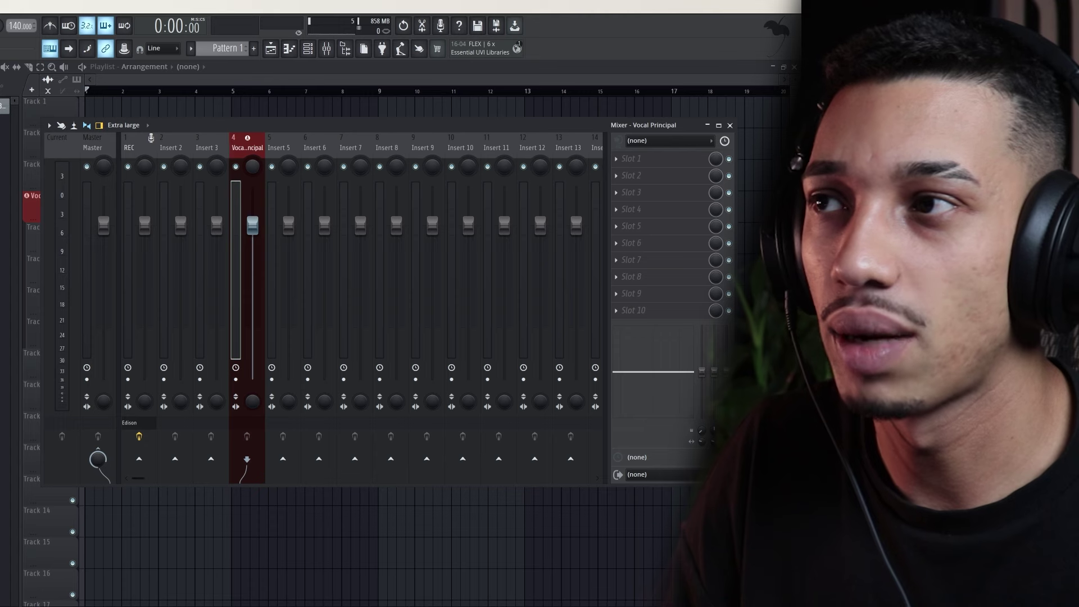
left_click(730, 125)
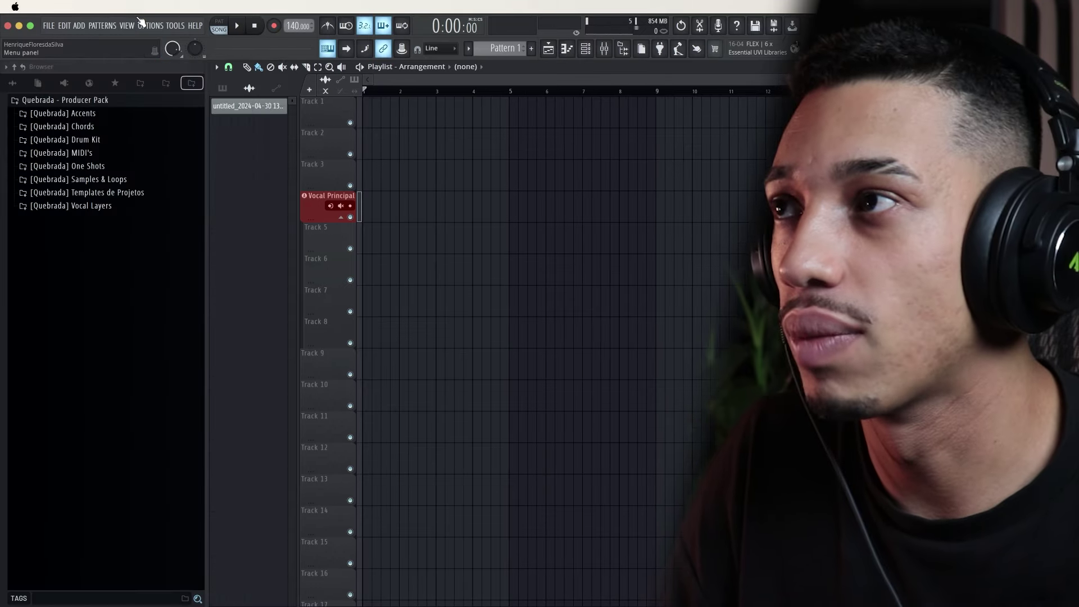
- Review the audio settings to check which input/output device is selected
left_click(151, 25)
left_click(164, 59)
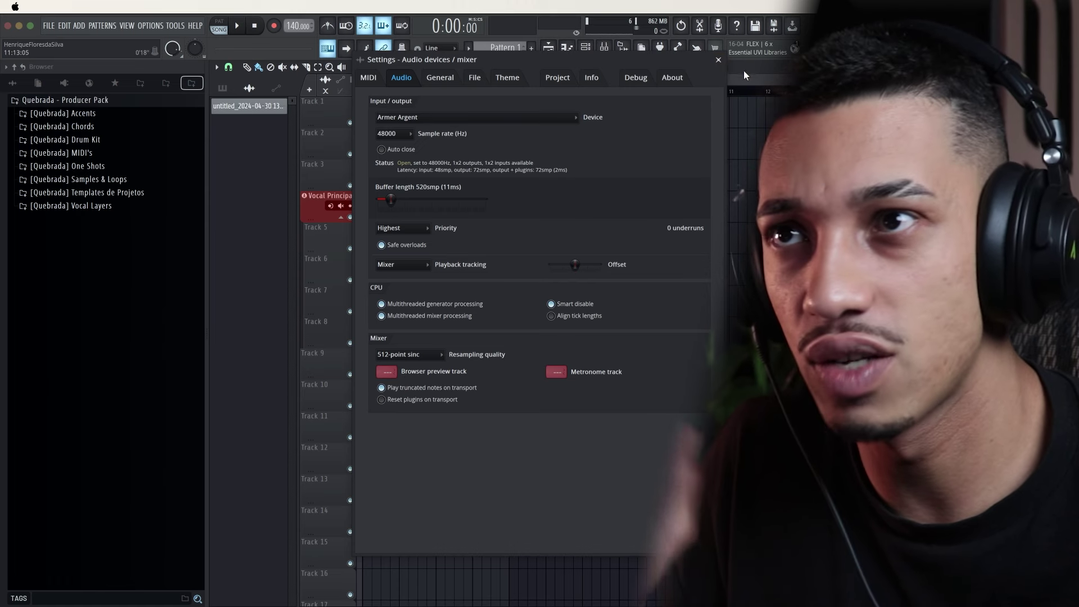
left_click(719, 60)
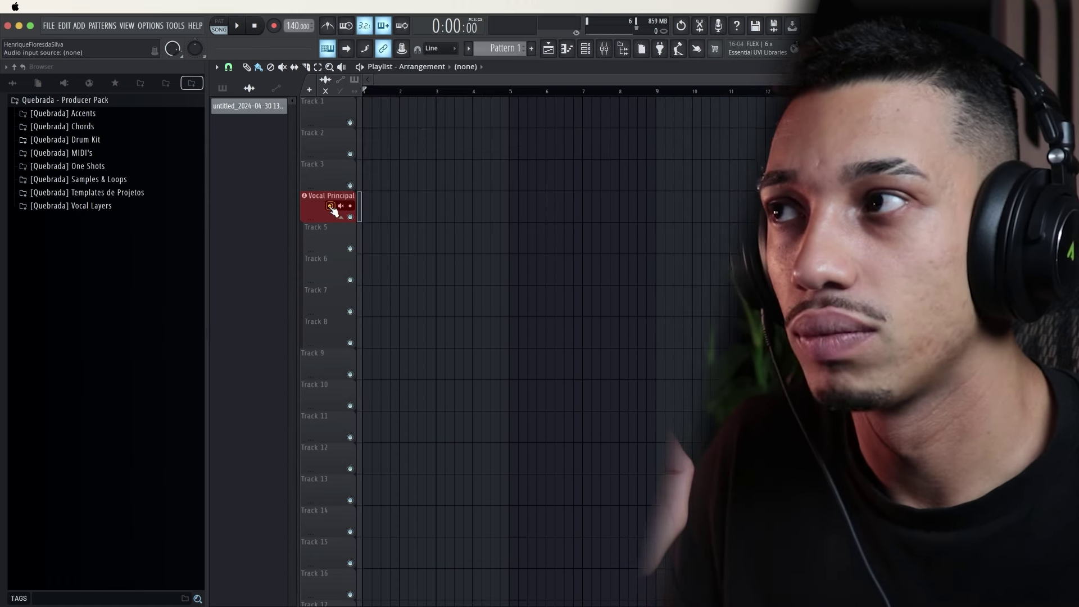
- Set the Vocal Principal track's audio input to the mono Frontal Esquerda source and switch it to external input only
left_click(331, 206)
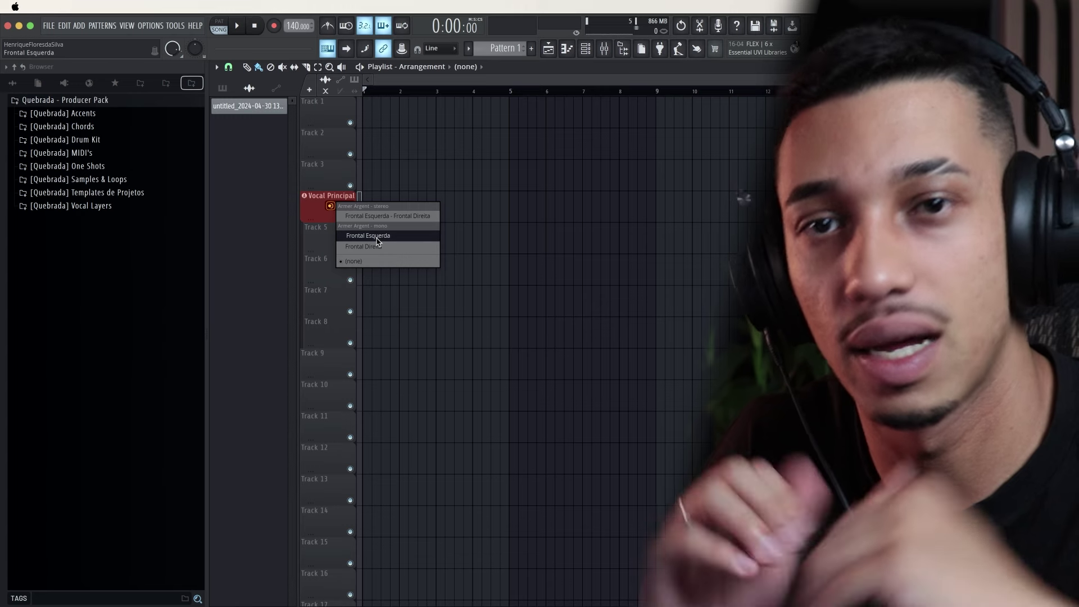
left_click(376, 239)
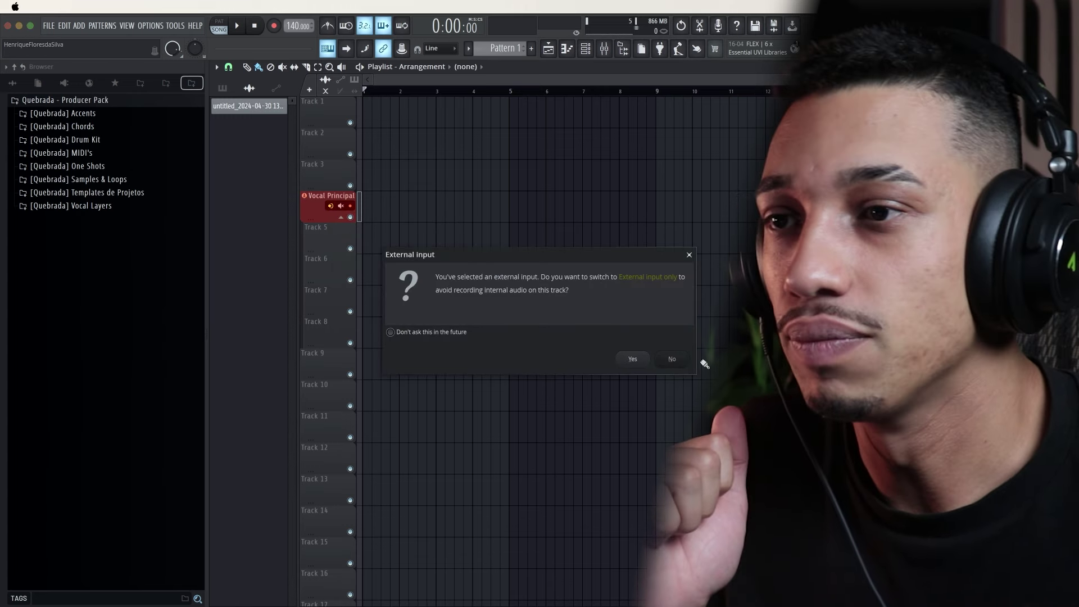
left_click_drag(496, 255, 460, 226)
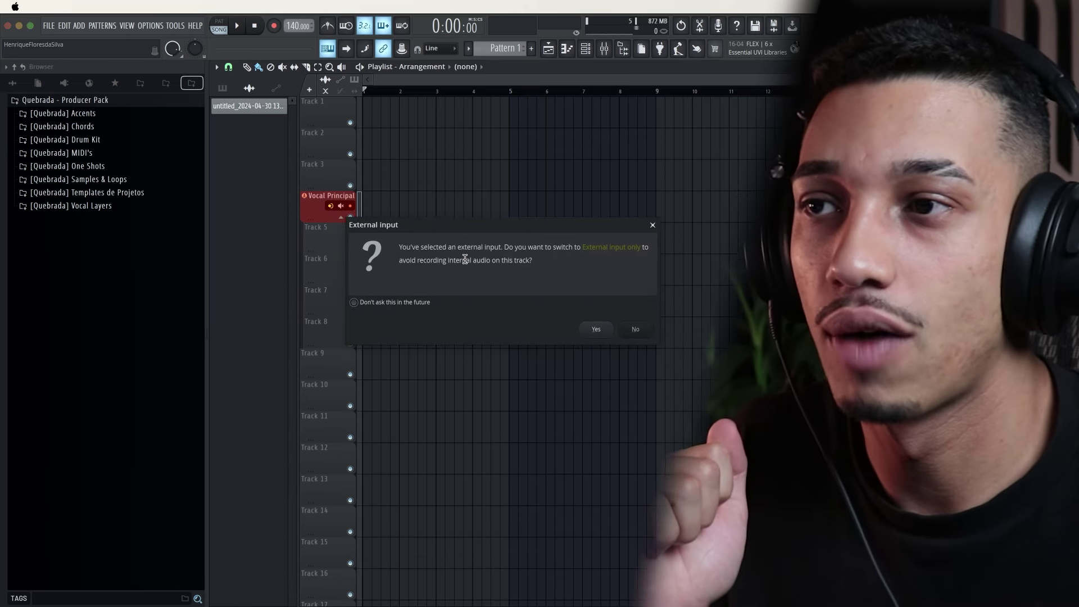
left_click_drag(537, 247, 580, 268)
left_click(578, 265)
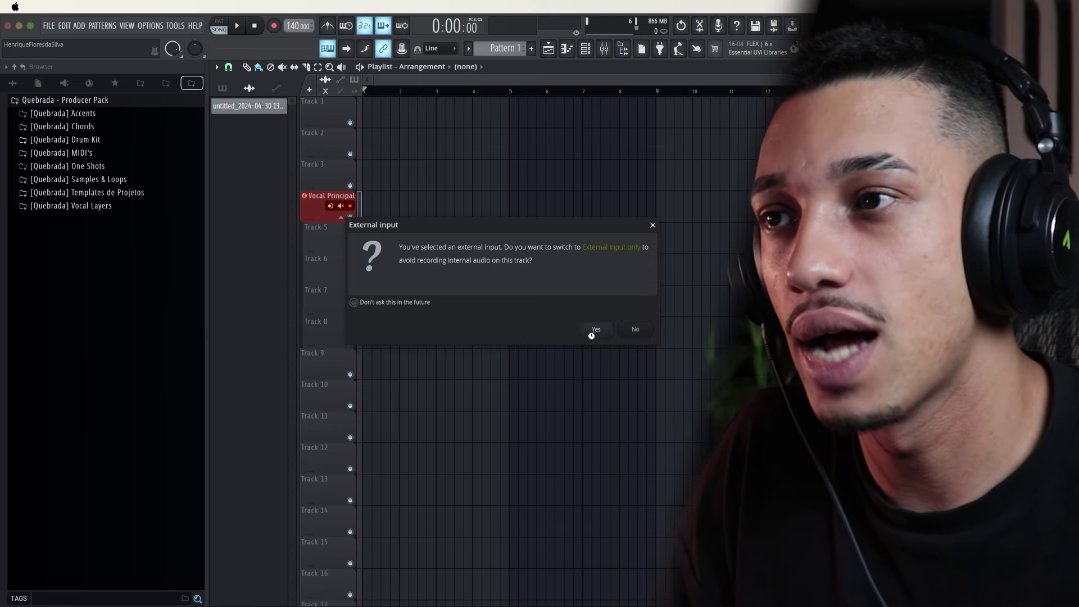
left_click(595, 331)
- Check the input source and external-input mode of the Vocal Principal track in the mixer
key("F9")
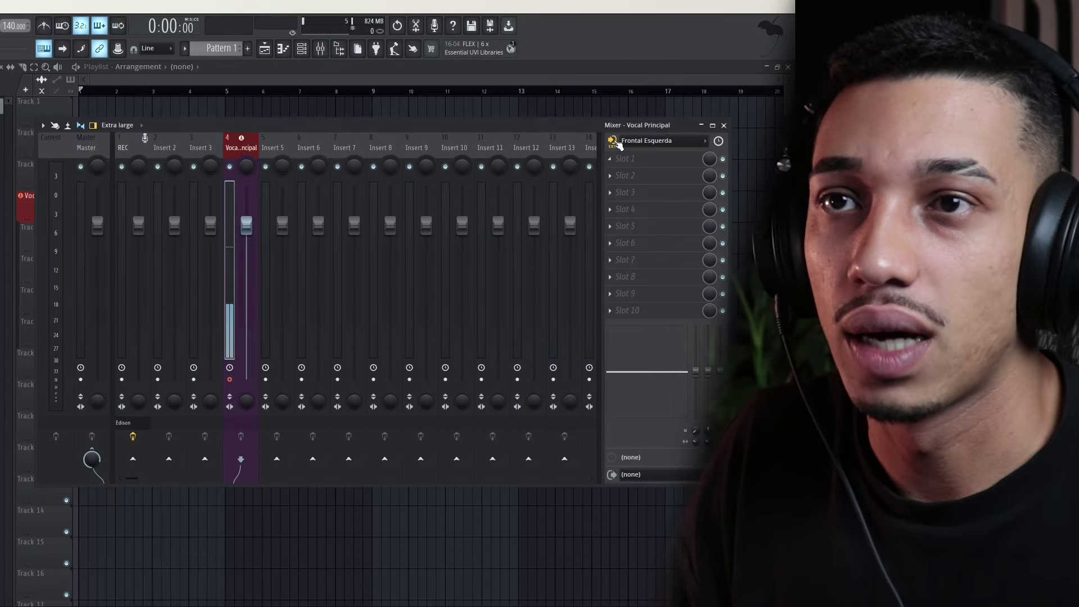
left_click(622, 142)
left_click(536, 128)
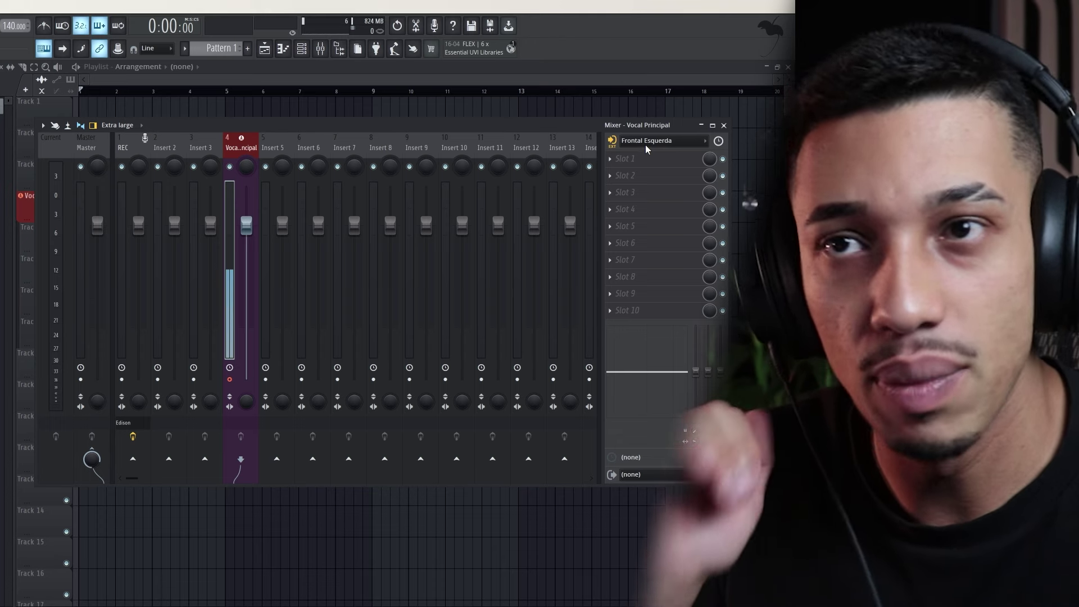
left_click(724, 125)
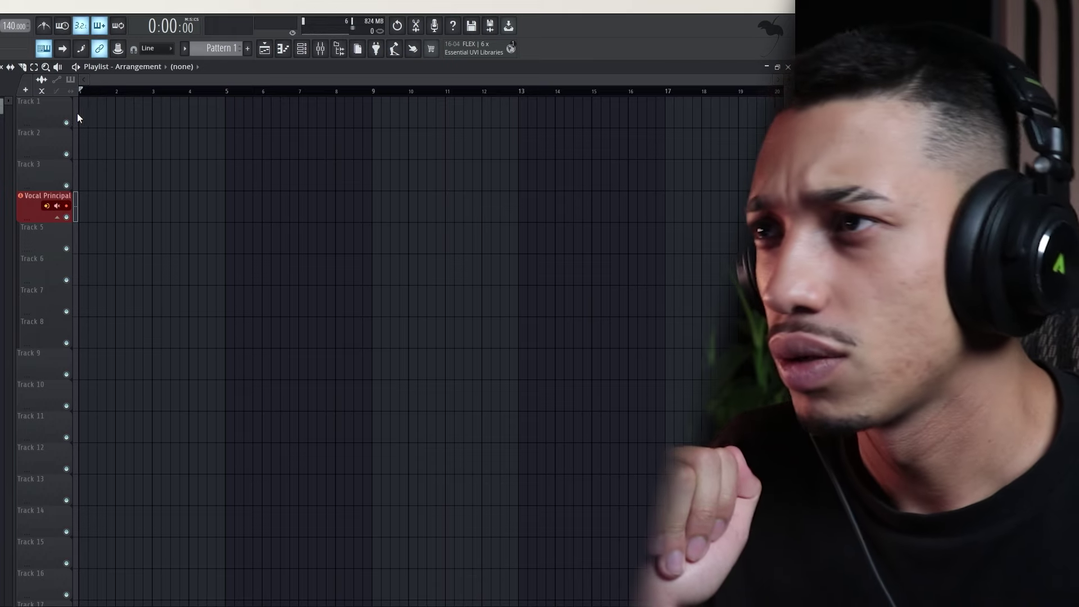
right_click(27, 114)
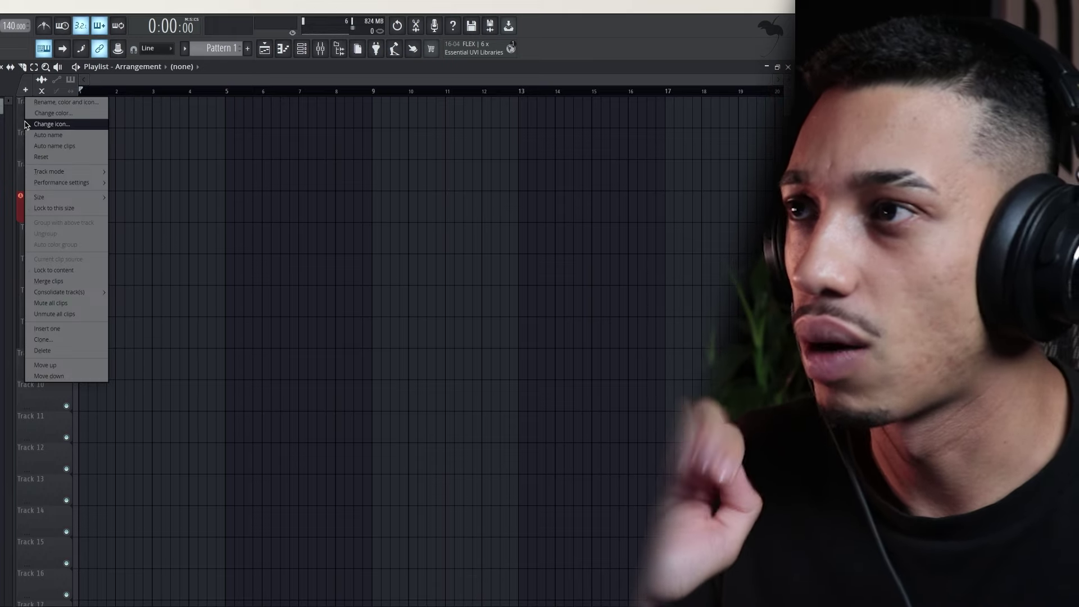
left_click(279, 145)
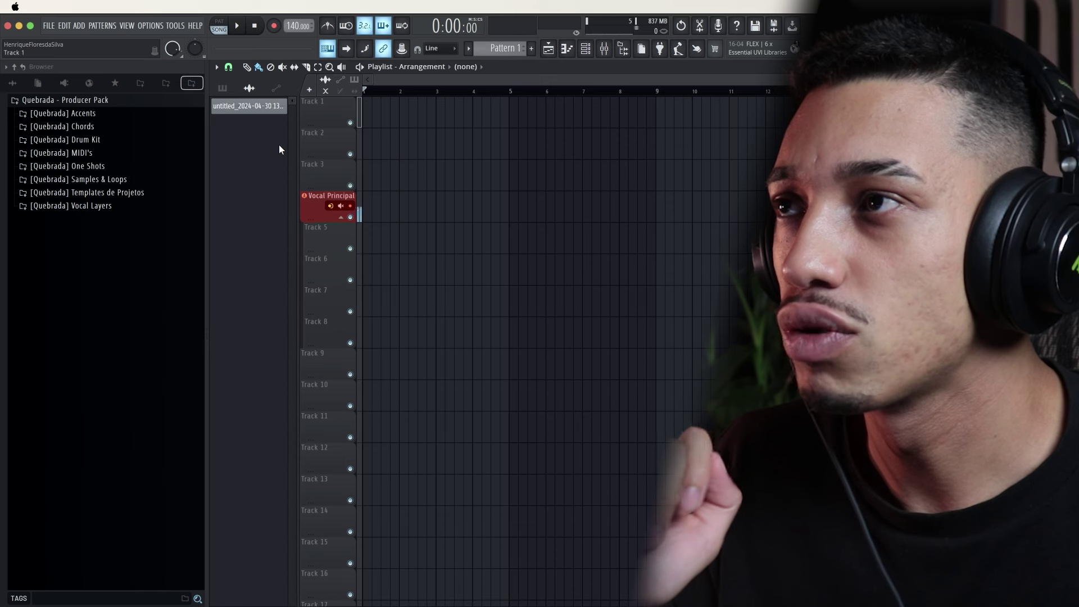
- Record a vocal take into the playlist as an audio clip on the Vocal Principal track and move the clip to Track 5
left_click(276, 28)
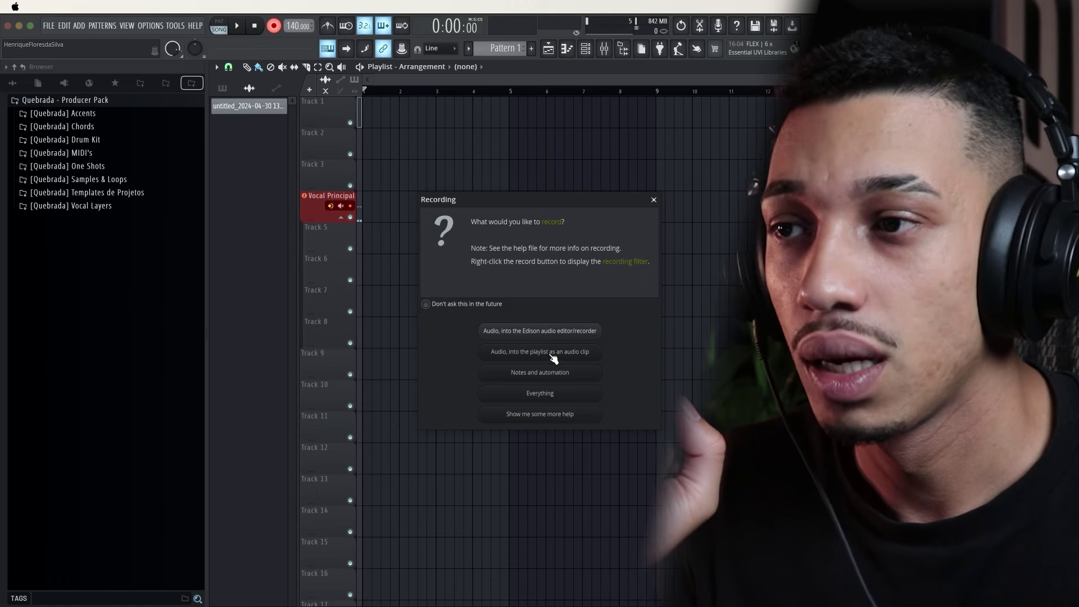
left_click(553, 354)
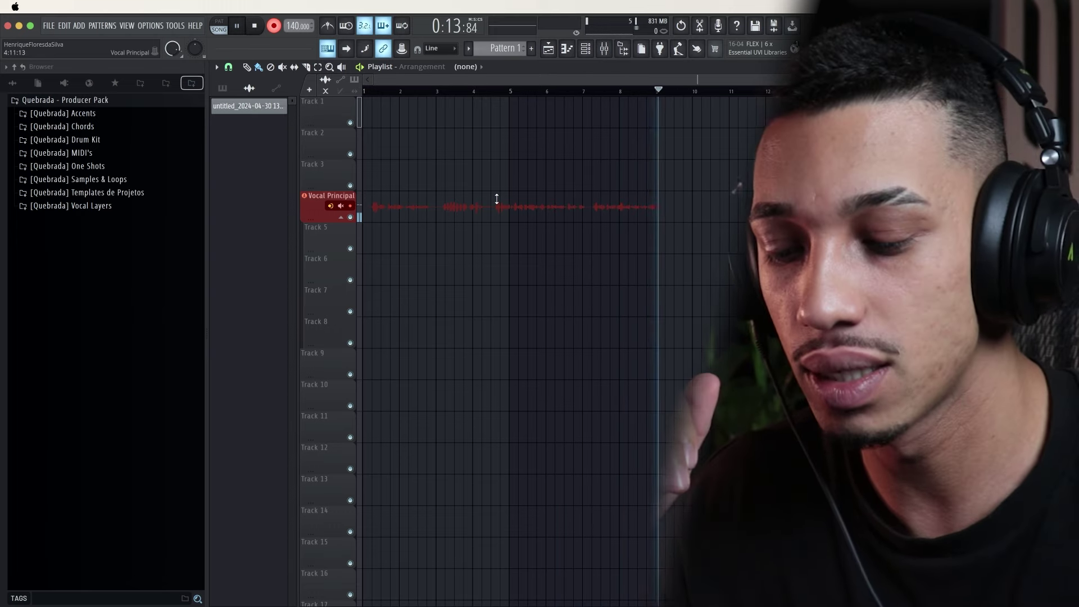
key("space")
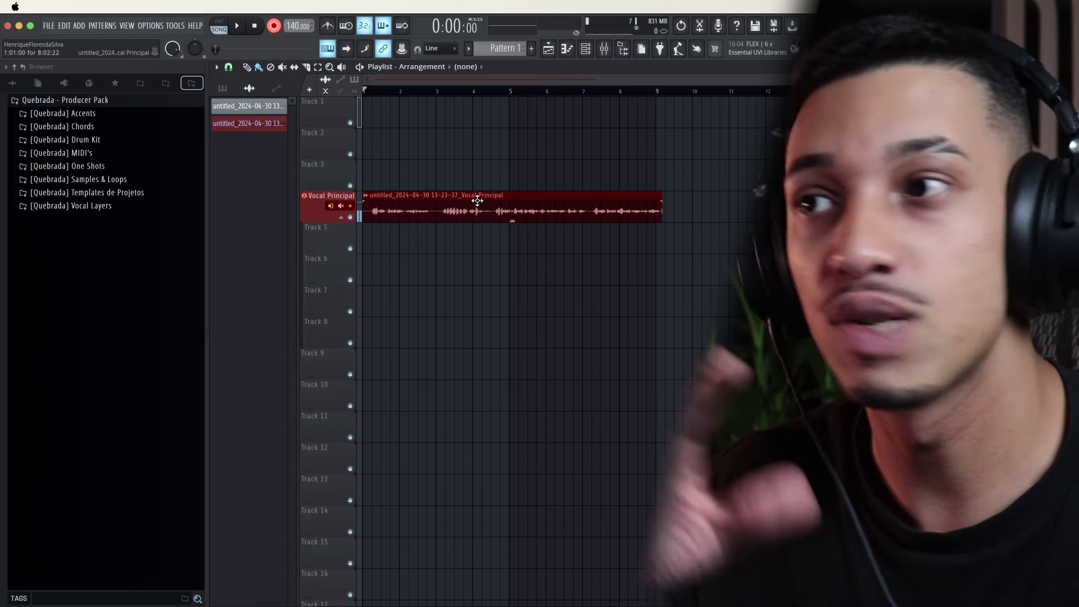
left_click_drag(441, 201, 431, 251)
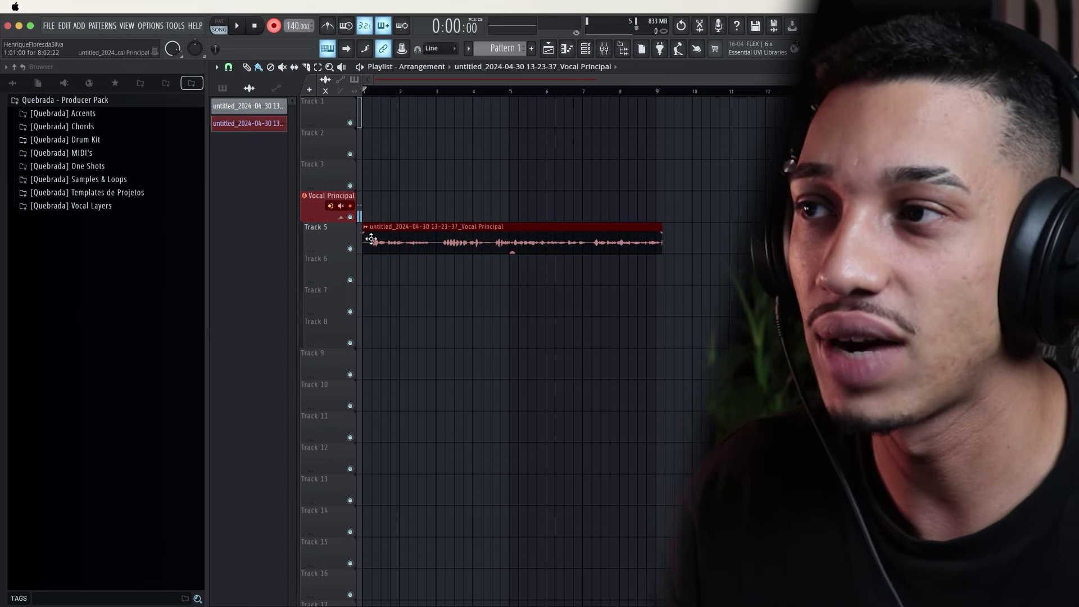
- Solo the Vocal Principal group with its subtracks, turn off record mode and play back the take on Track 5
left_click(351, 248)
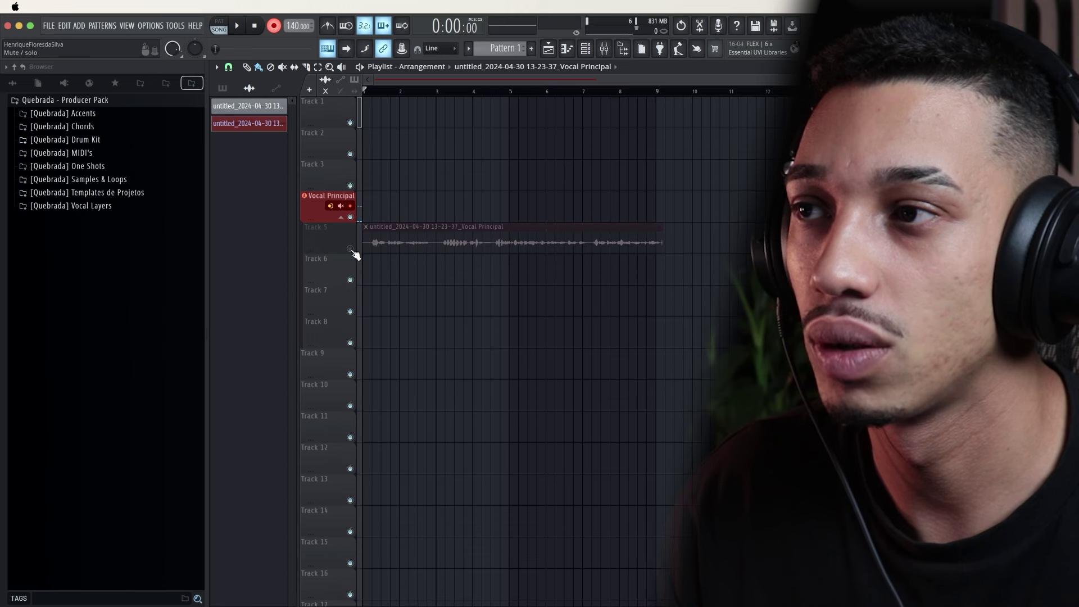
left_click(351, 249)
left_click(351, 248)
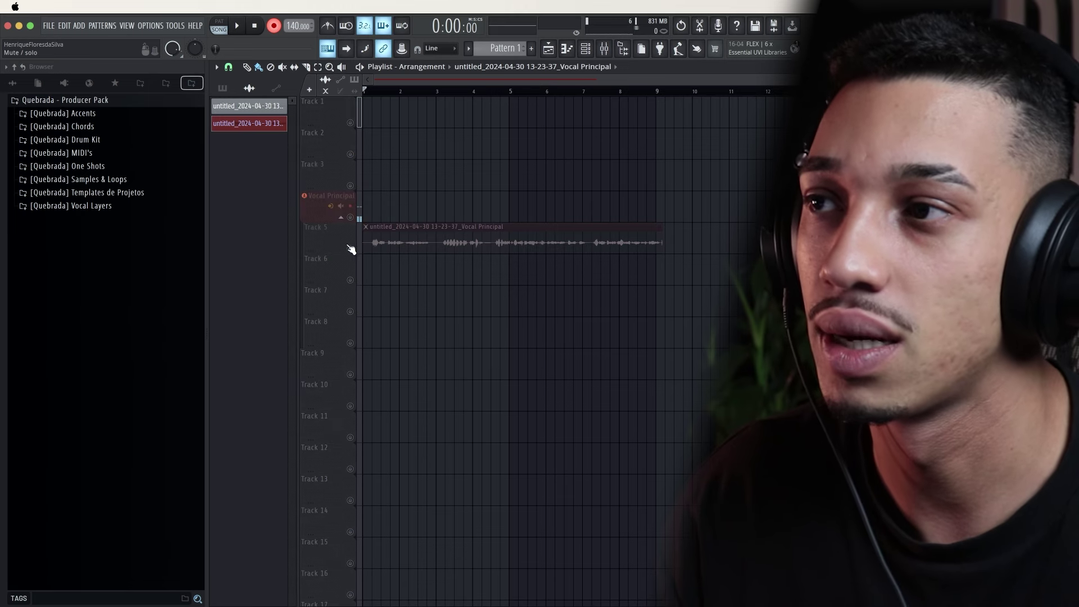
left_click(351, 249)
left_click(352, 281)
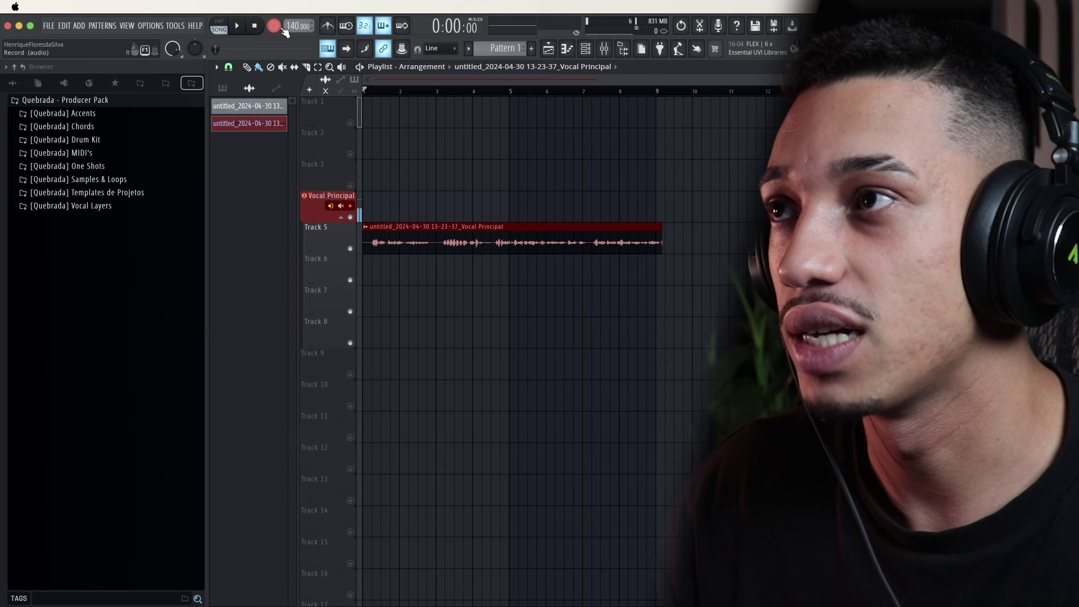
key("space")
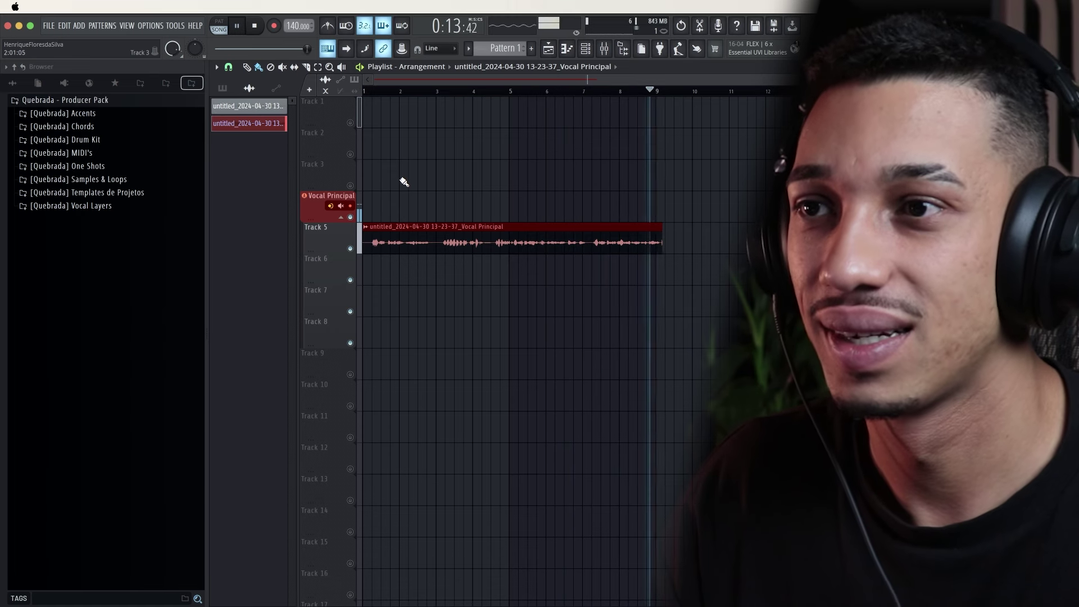
key("space")
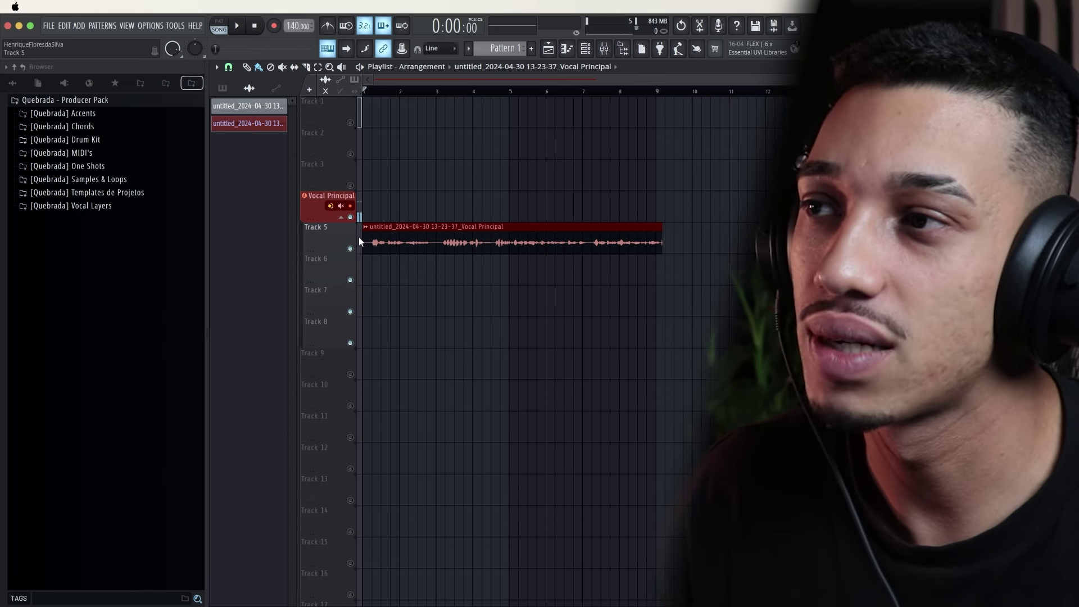
- Place staggered copies of the recorded vocal clip on Tracks 6 to 9 in the playlist
left_click_drag(452, 310, 412, 321)
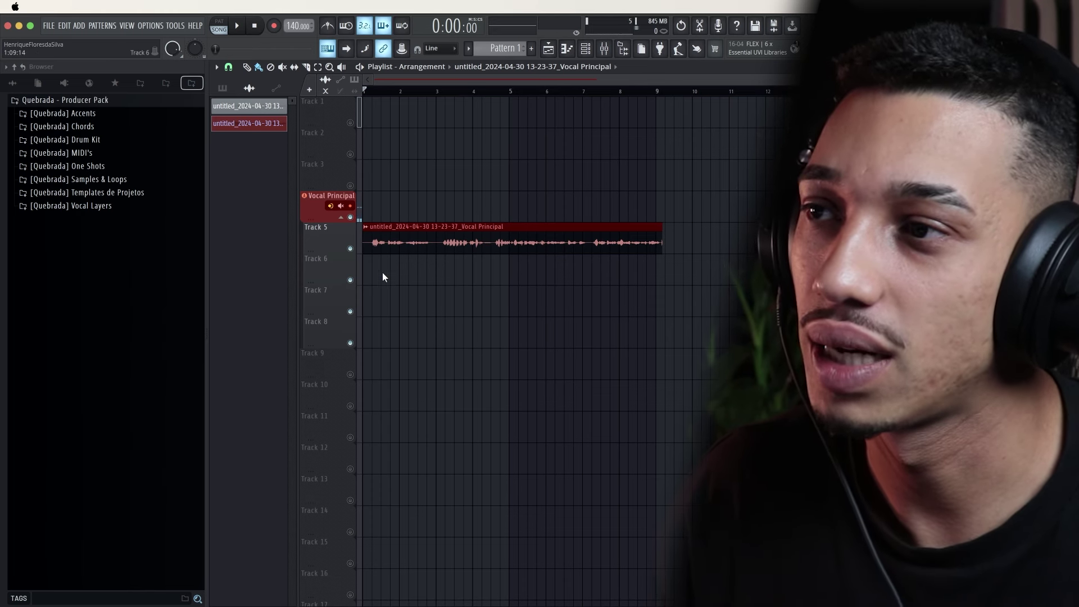
left_click(383, 275)
left_click(396, 306)
left_click(403, 335)
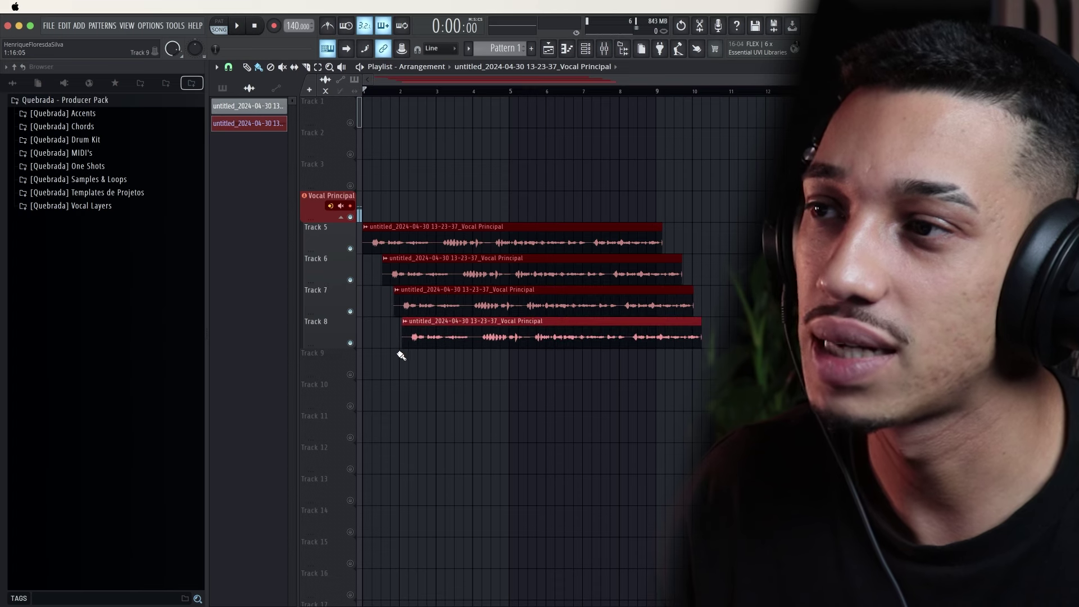
left_click(397, 358)
- Delete the copied vocal clips from Tracks 6 to 9, keeping only the original take on Track 5
right_click(425, 369)
right_click(428, 337)
right_click(413, 306)
right_click(399, 279)
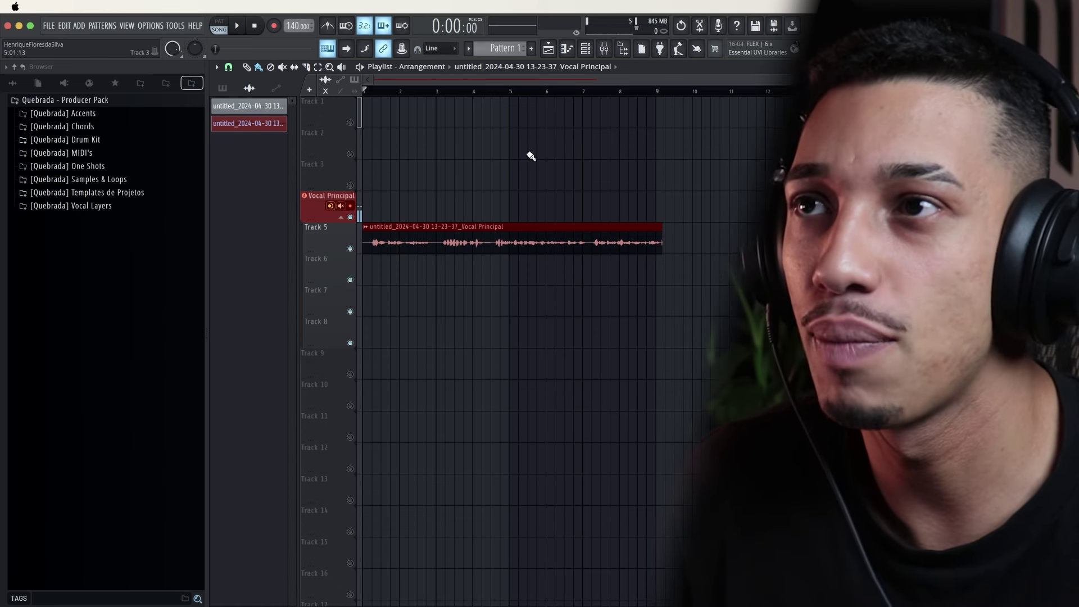
- Disable the send from the Vocal Principal mixer track to the Master, re-enable it and close the mixer
left_click(604, 51)
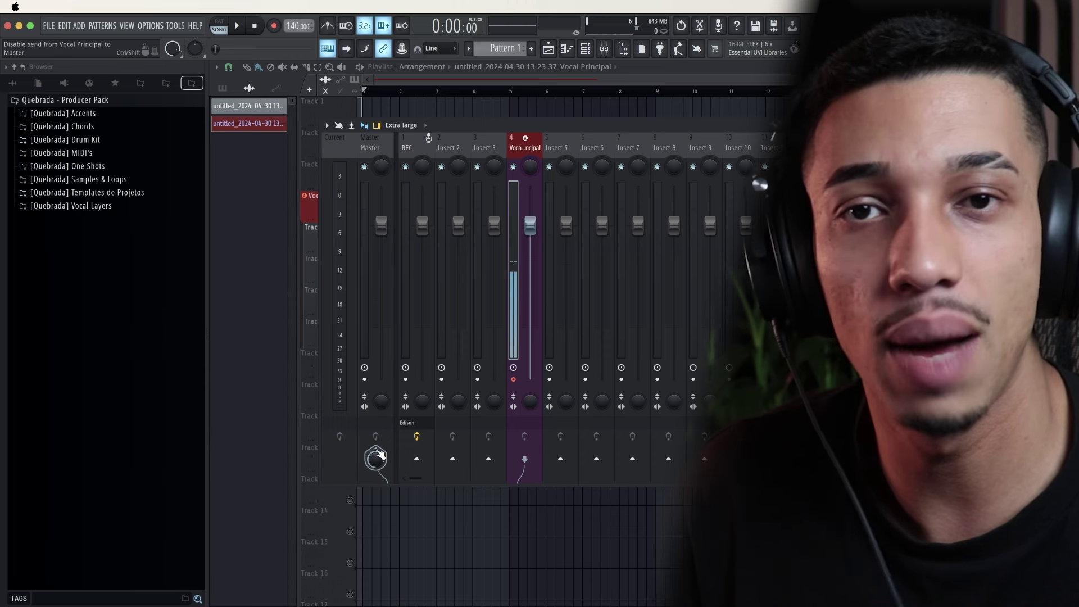
left_click(379, 456)
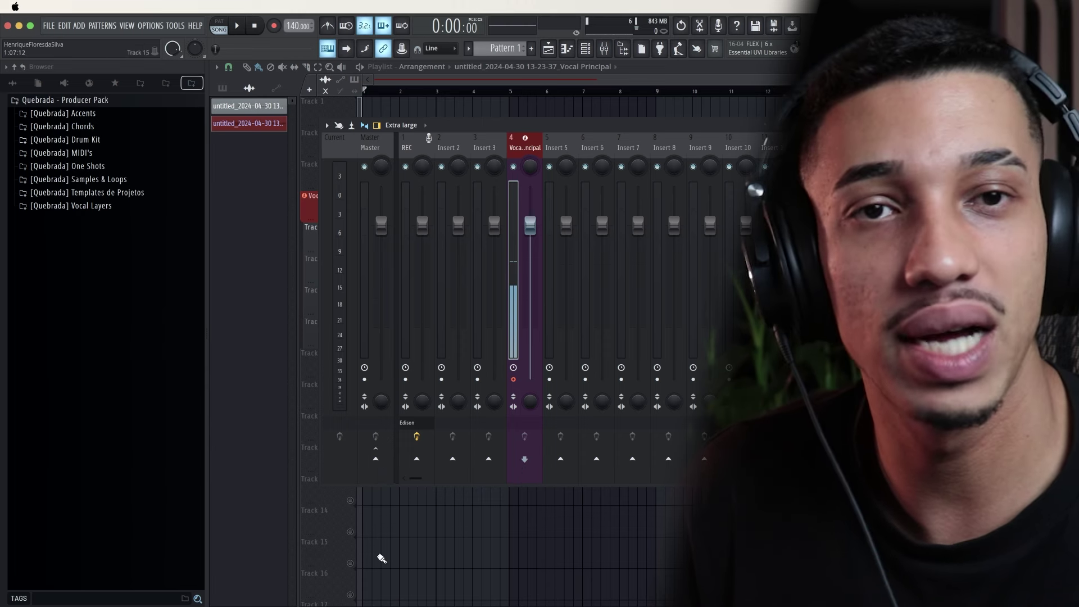
left_click(376, 462)
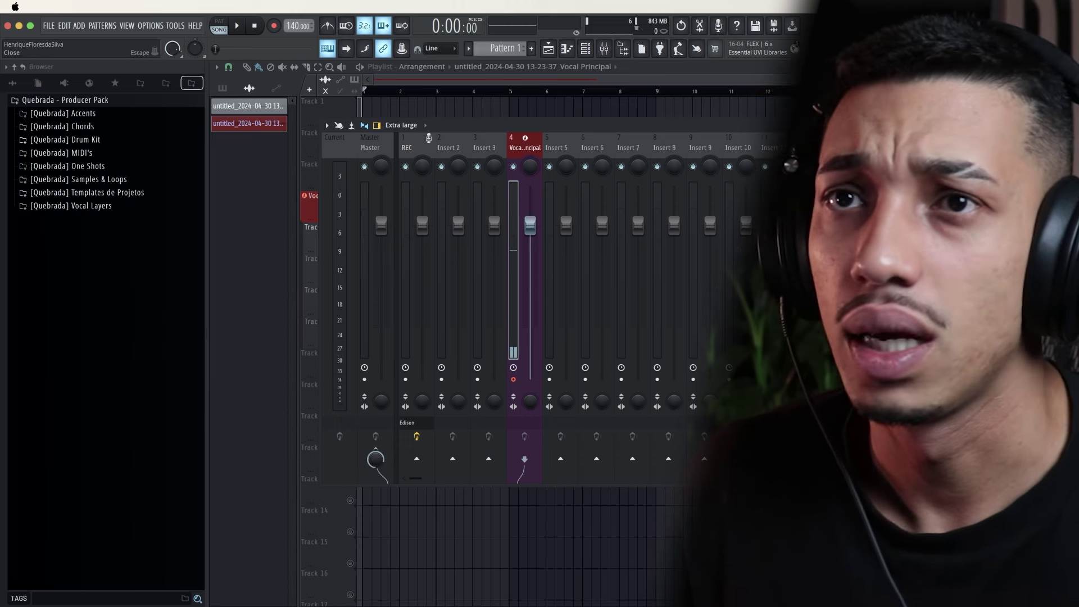
key("Escape")
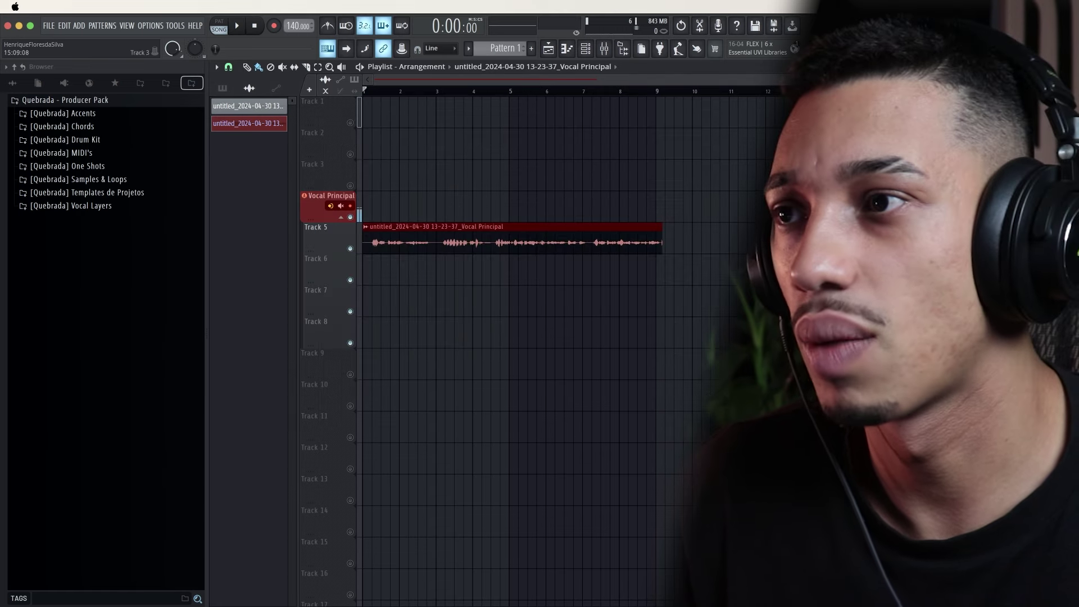
left_click_drag(475, 316, 367, 219)
scroll(373, 251, "up", 5)
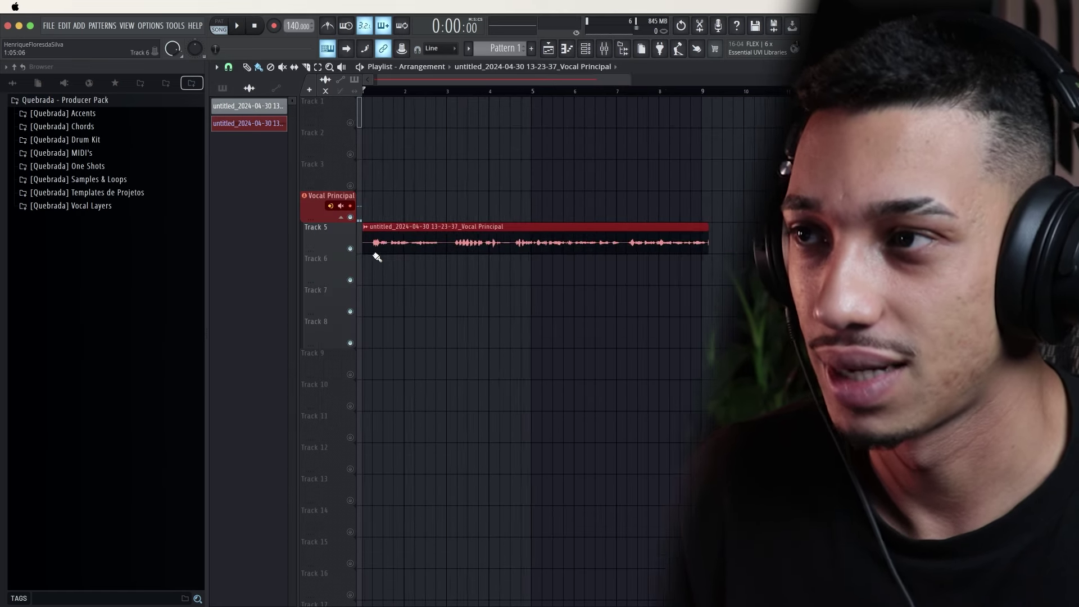
scroll(388, 266, "up", 2)
scroll(410, 273, "down", 5)
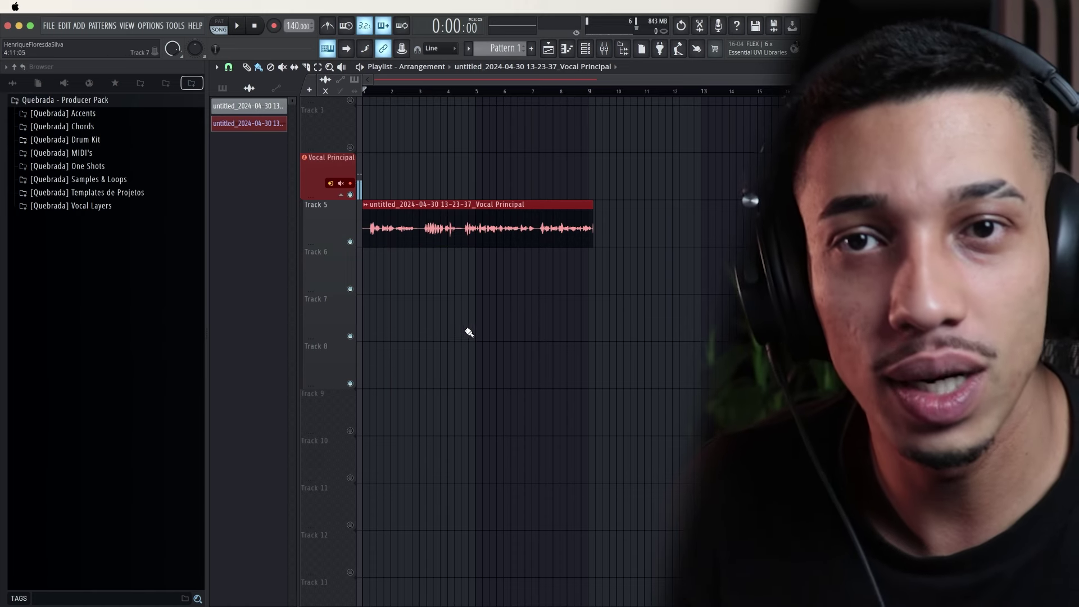
scroll(393, 313, "up", 5)
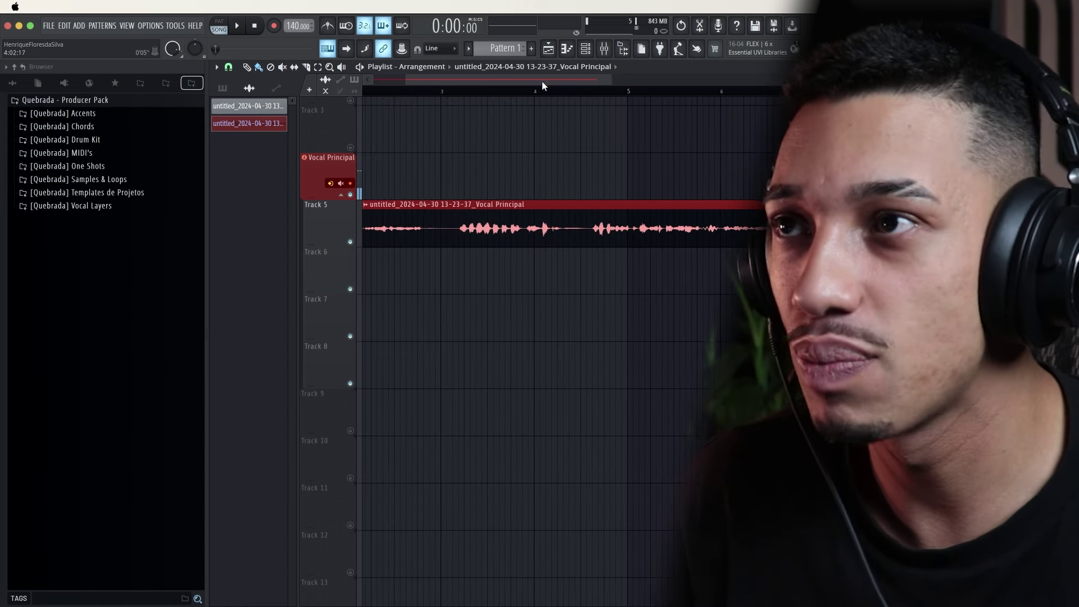
scroll(527, 303, "down", 2)
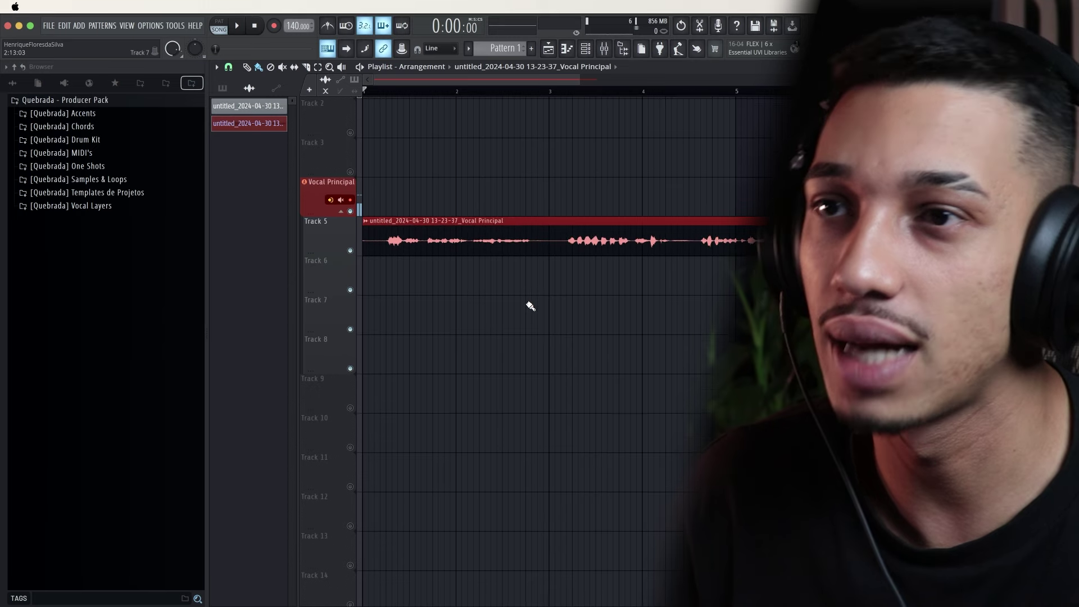
scroll(527, 316, "down", 2)
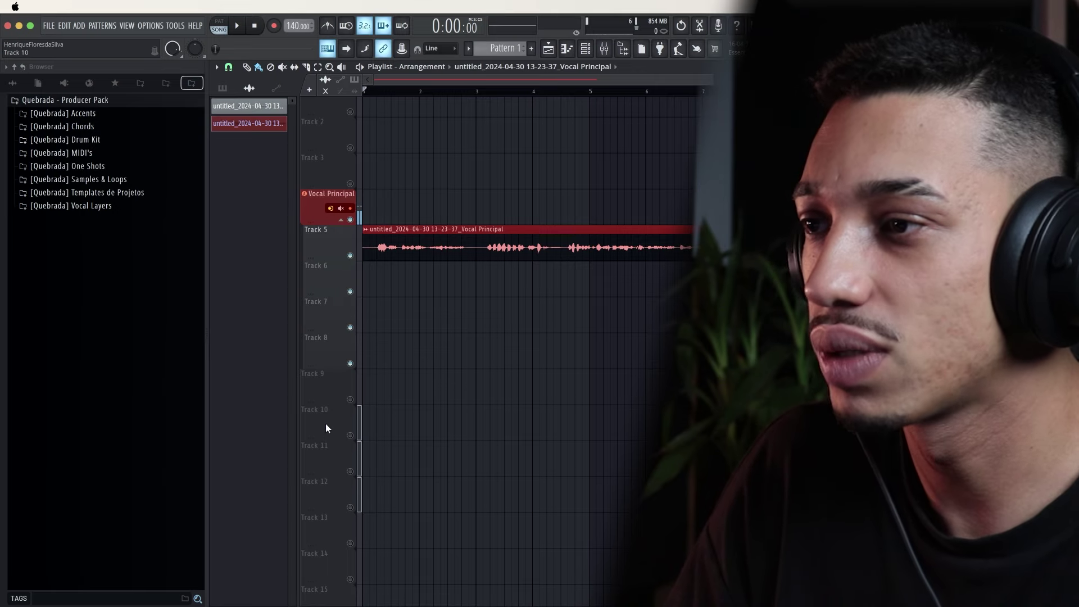
- Set the mode of playlist Track 9 to an audio track linked to mixer Insert 5
right_click(325, 428)
mouse_move(350, 390)
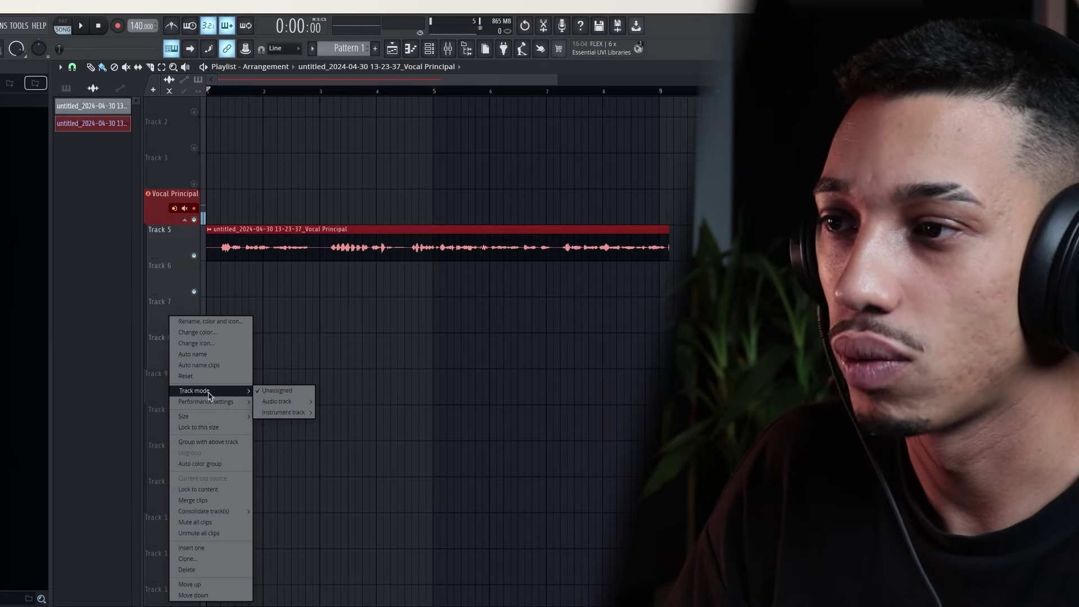
mouse_move(423, 405)
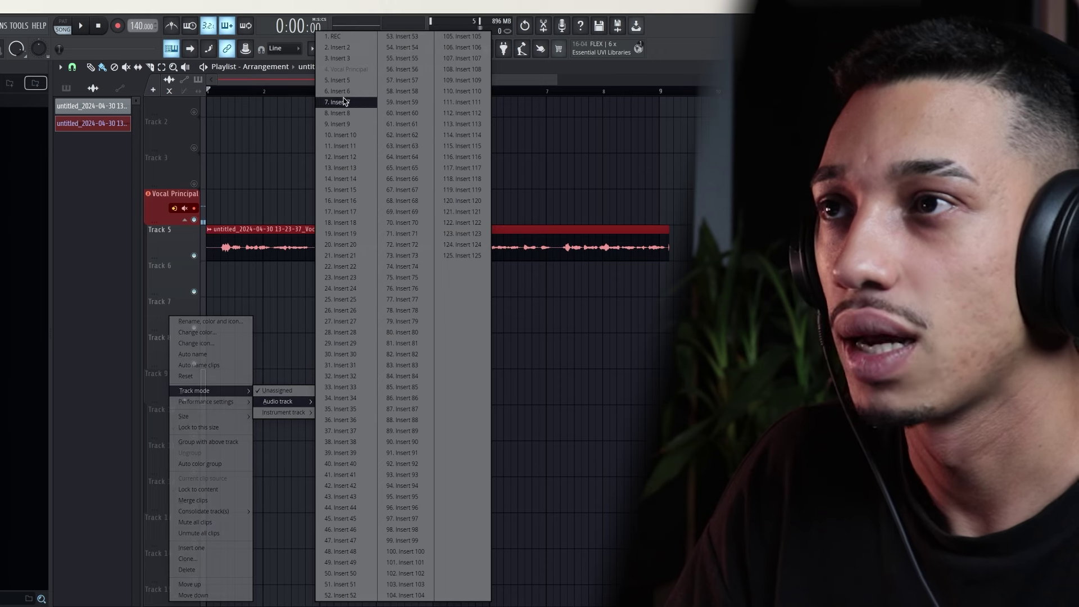
left_click(338, 79)
- Rename the Track 9 audio track as AD LIBS
right_click(165, 387)
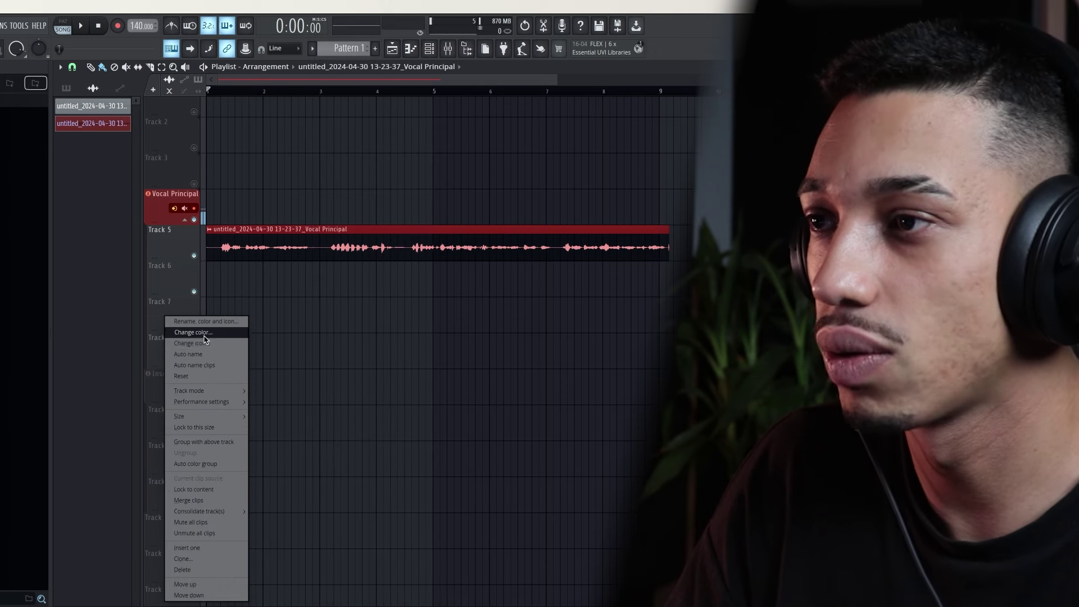
left_click(204, 337)
type("AD LI")
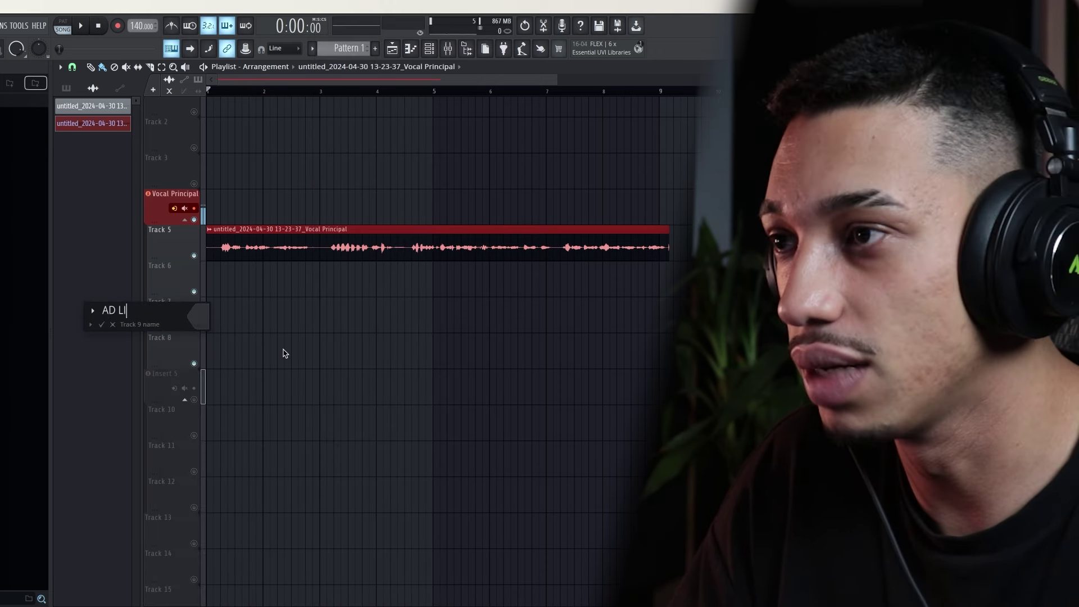
type("BS")
key("Return")
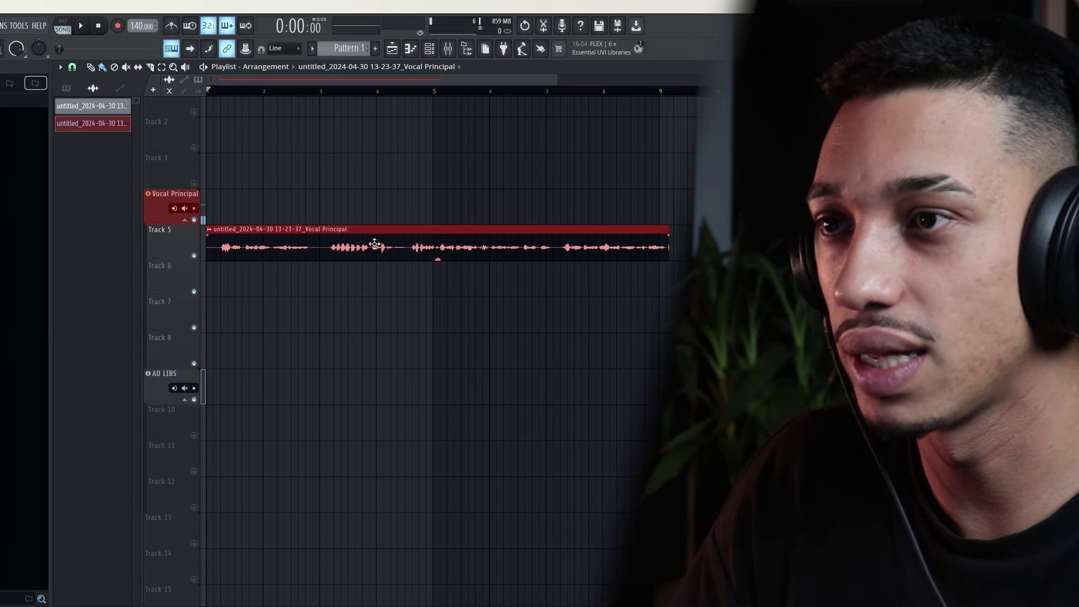
- Place a copy of the recorded Vocal Principal clip on Track 10, directly below the AD LIBS track
left_click(222, 432)
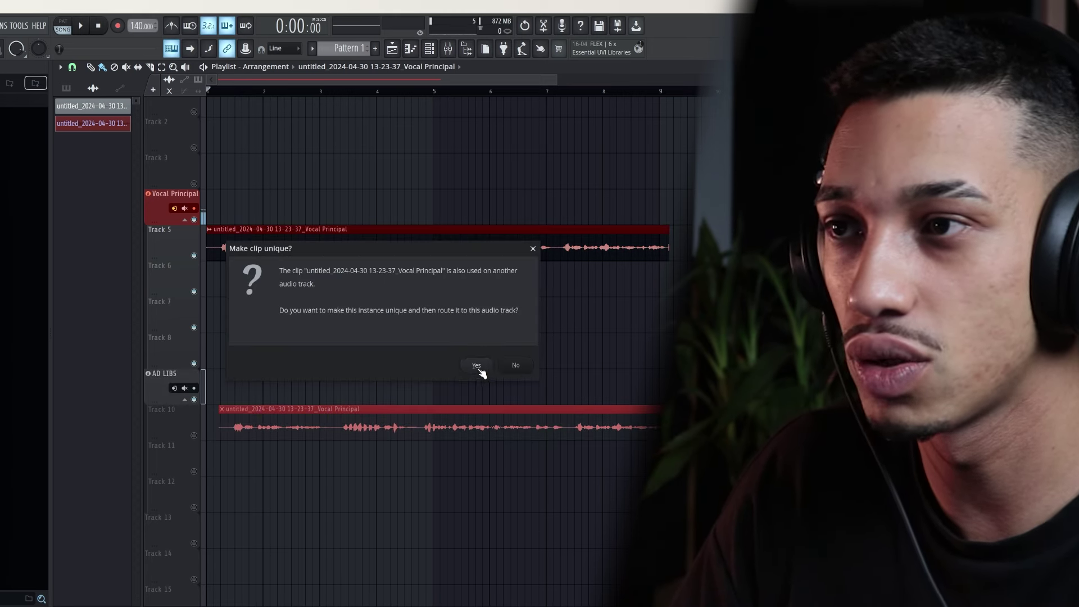